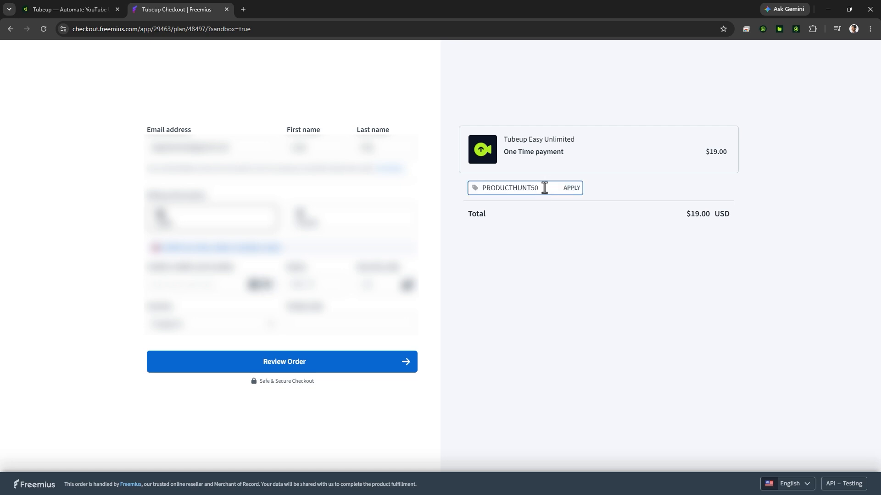
Apply the coupon code PRODUCTHUNT50 to the Tubeup Easy Unlimited purchase and submit the order for review and payment
left_click(570, 190)
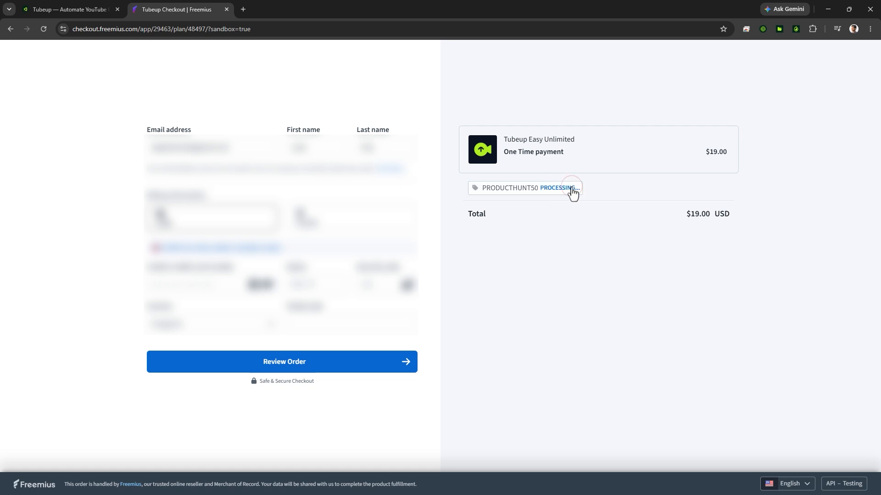
left_click(320, 363)
left_click(329, 308)
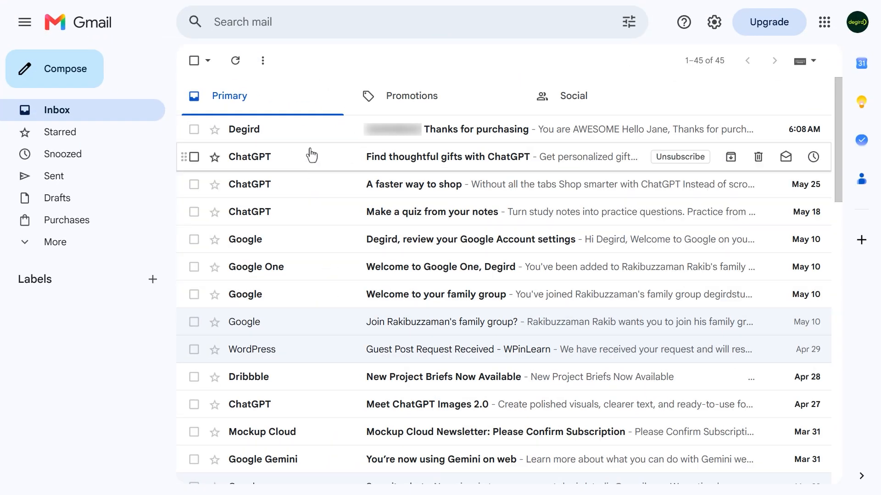
Download the Windows installer from the purchase e-mail in Gmail and install Tubeup in C:\Program Files\Tubeup
left_click(306, 134)
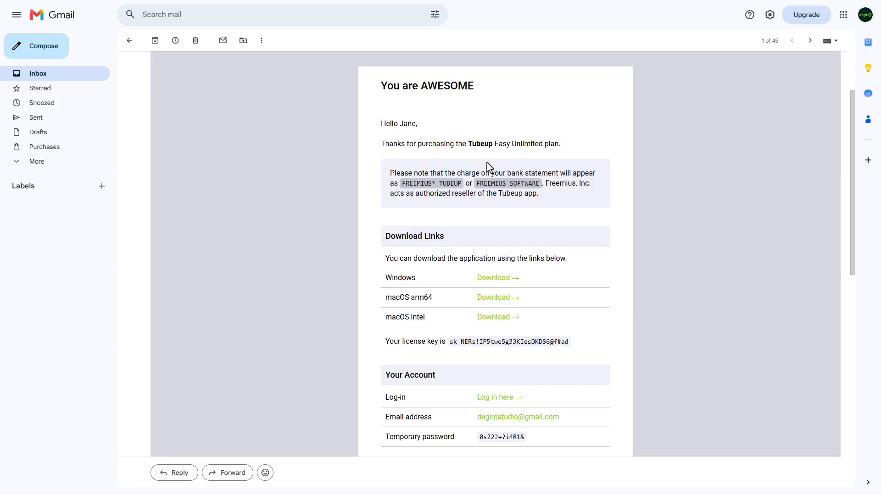
left_click(497, 278)
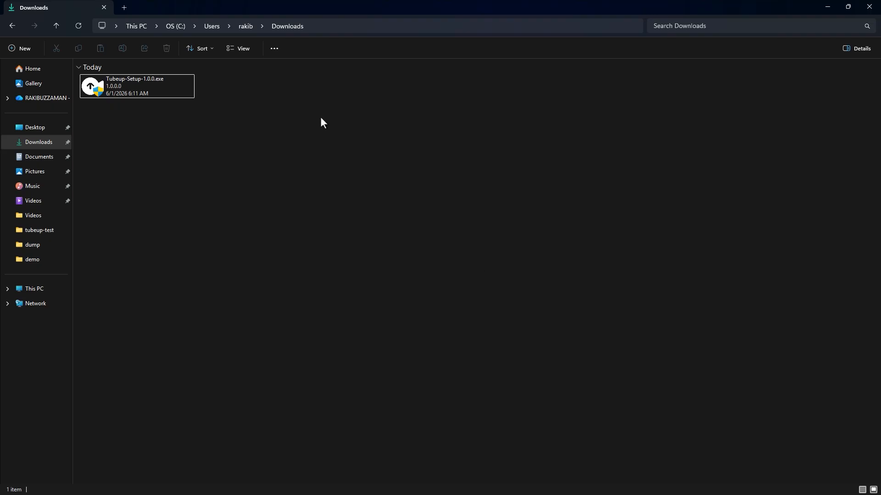
double_click(149, 83)
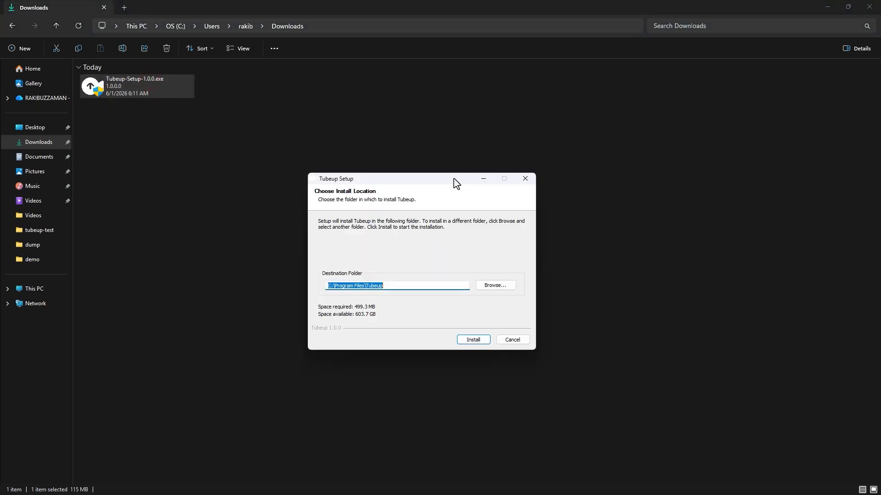
left_click(473, 339)
left_click(473, 340)
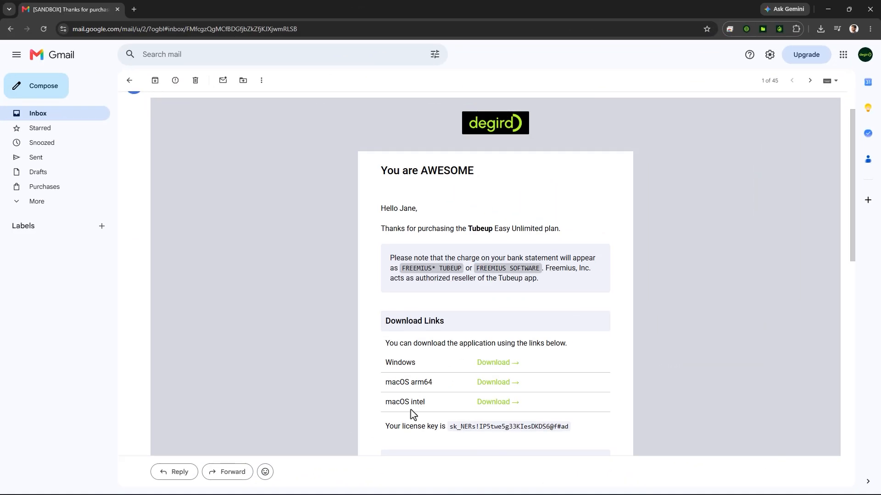
Copy the license key from the purchase e-mail in Gmail and use it to activate the license in Tubeup
left_click_drag(386, 426, 571, 428)
right_click(571, 427)
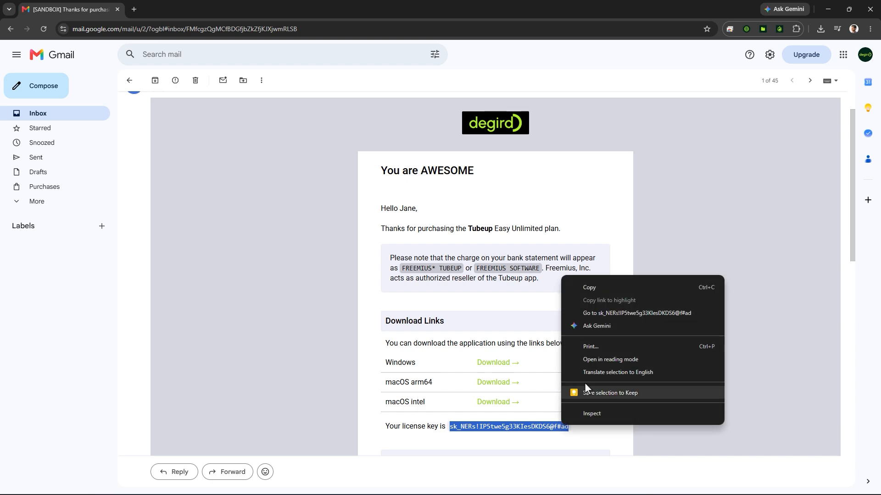
left_click(598, 286)
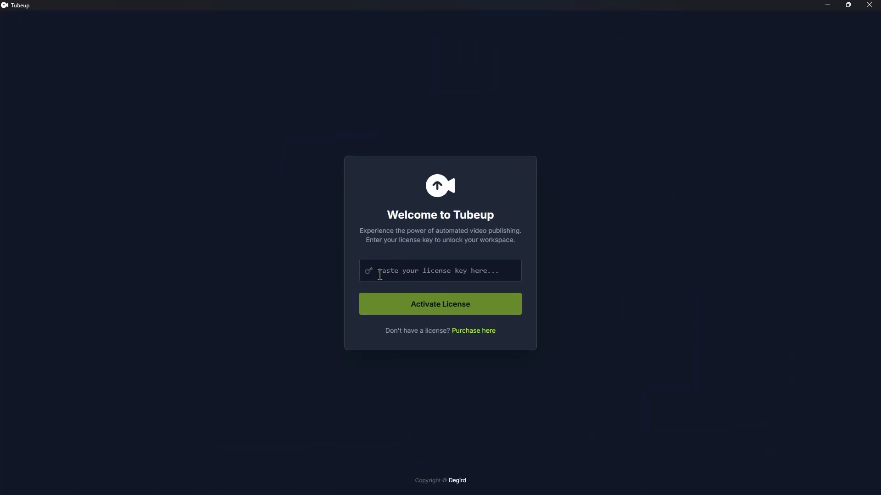
left_click(379, 271)
key("ctrl+v")
left_click(387, 303)
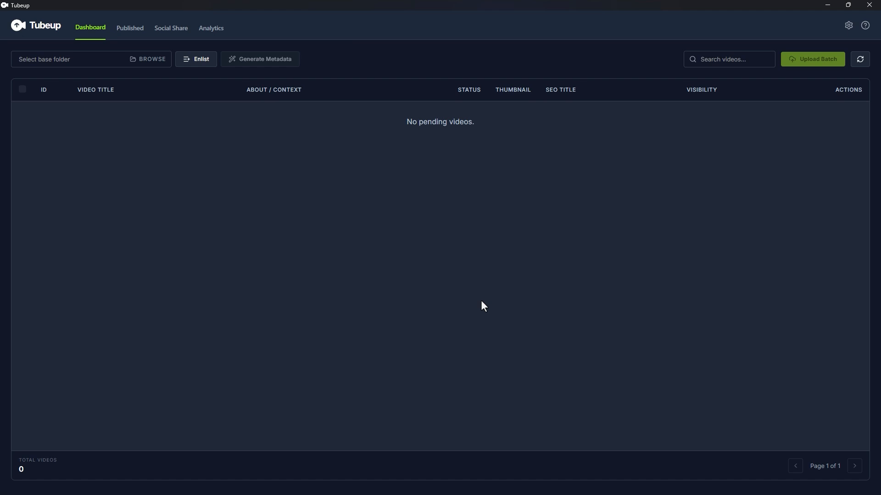
Choose G:\video-base as the base folder and enlist its videos
left_click(153, 63)
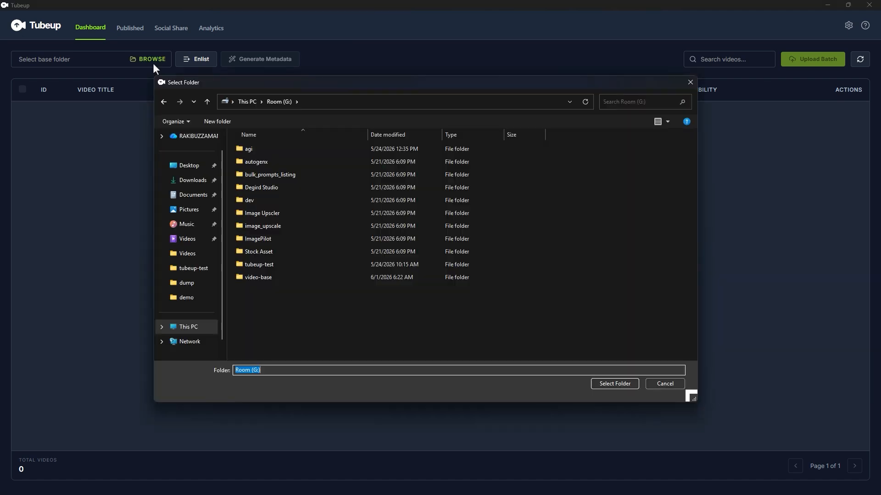
left_click(290, 277)
left_click(614, 384)
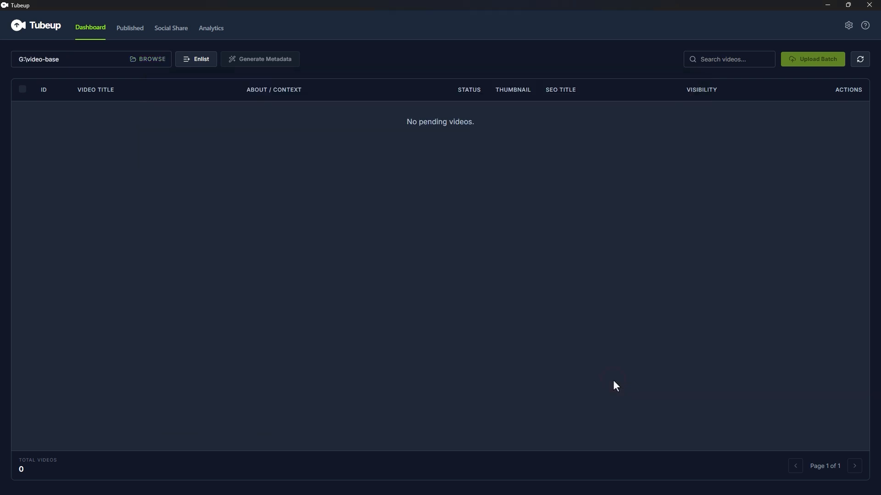
left_click(195, 61)
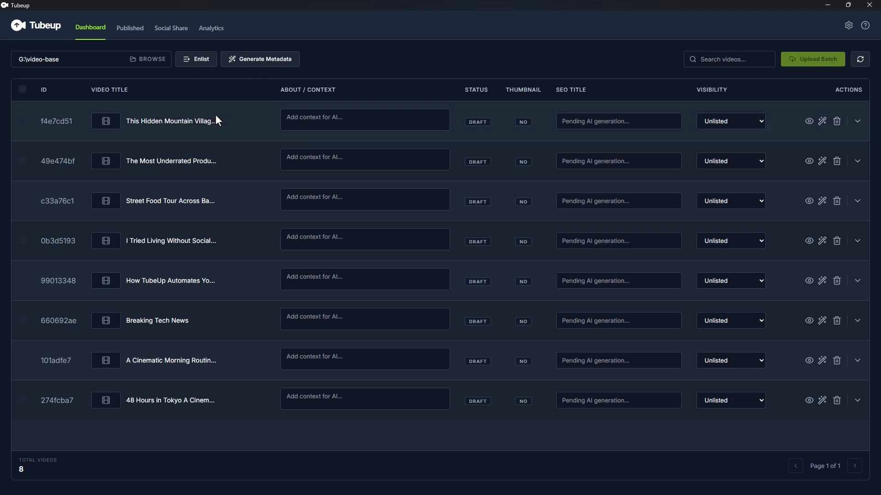
Set the first video's context to "Discover a hidden mountain village untouched by time, where breathtaking landscapes and unique traditions make it feel like another planet."
left_click_drag(127, 122, 221, 122)
left_click(285, 121)
left_click_drag(279, 89, 348, 95)
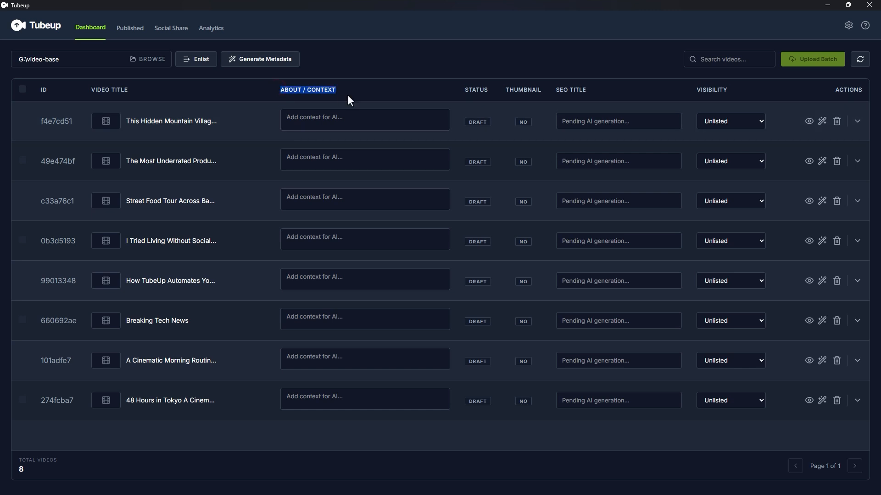
left_click(313, 121)
type("Discover a hidden mountain village untouched by time, where breathtaking landscapes and unique traditions make it feel like another planet.")
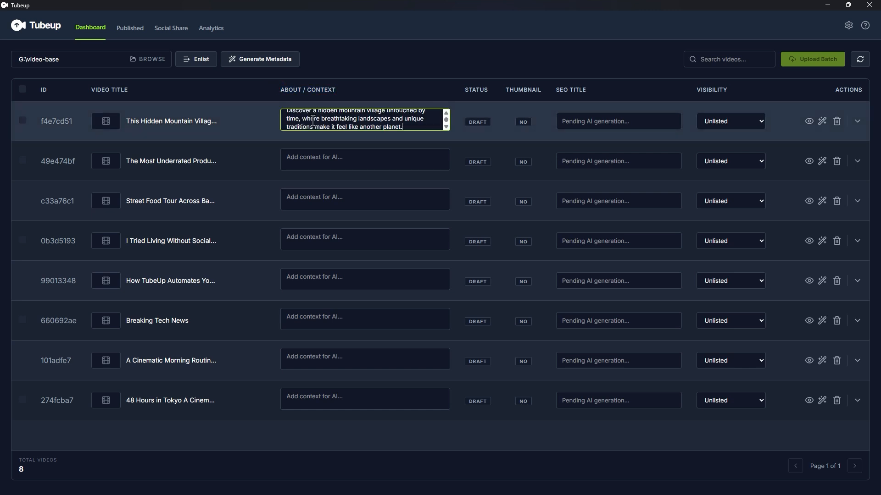
scroll(313, 120, "up", 2)
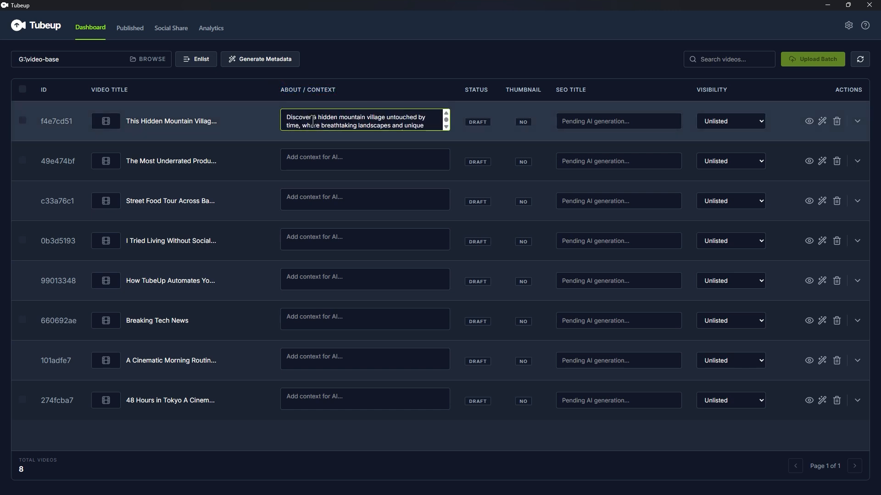
left_click(459, 112)
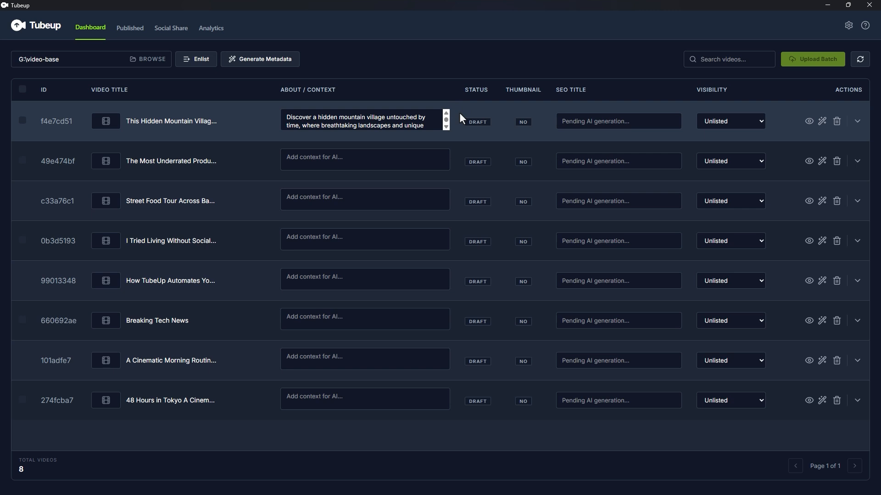
Examine the first video's expanded details, including its SEO description, social links, SEO tags and playlist fields
left_click(856, 121)
left_click(117, 171)
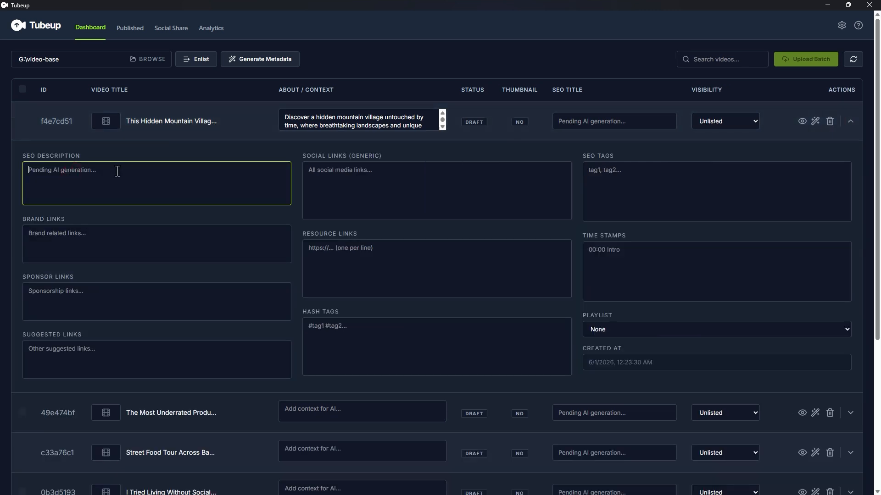
left_click(434, 180)
left_click(632, 183)
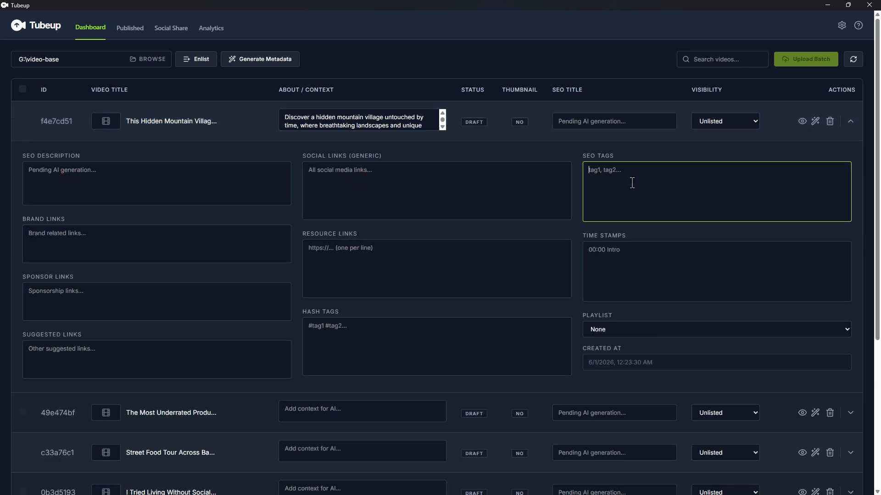
left_click(694, 328)
left_click(850, 122)
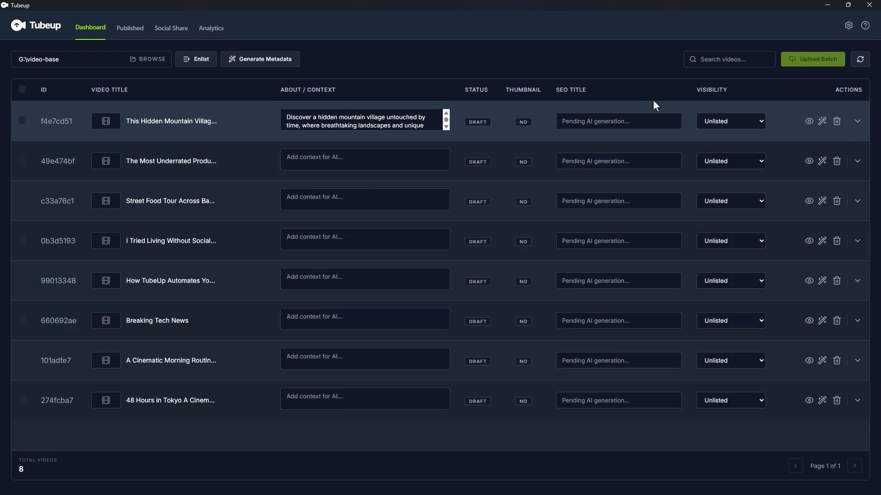
left_click(332, 120)
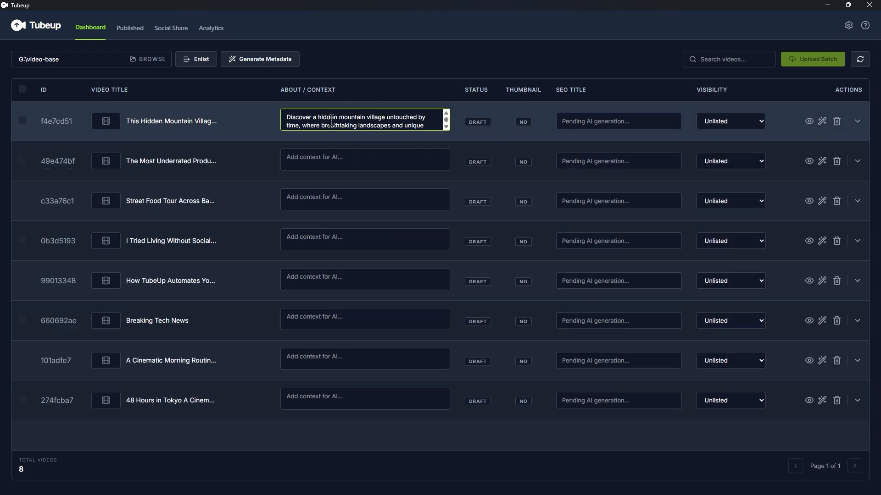
Follow the Gemini API key guide from the AI Integration settings to the API keys page in Google AI Studio
left_click(848, 25)
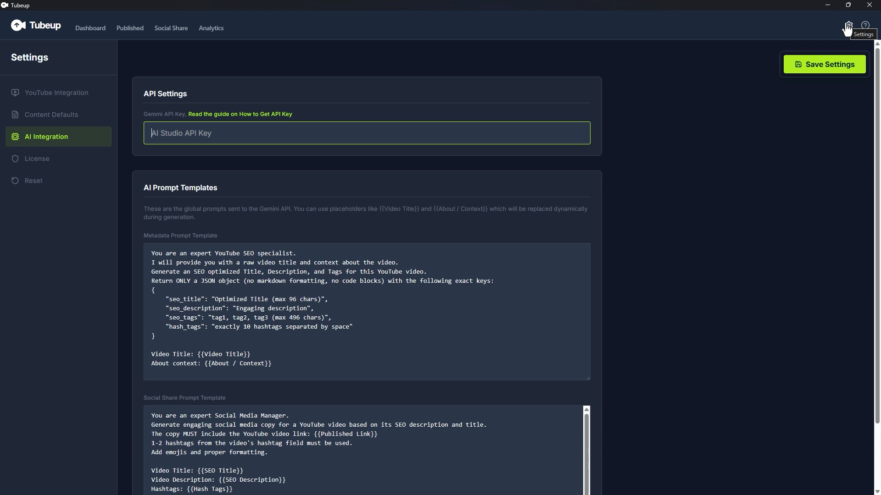
left_click(282, 120)
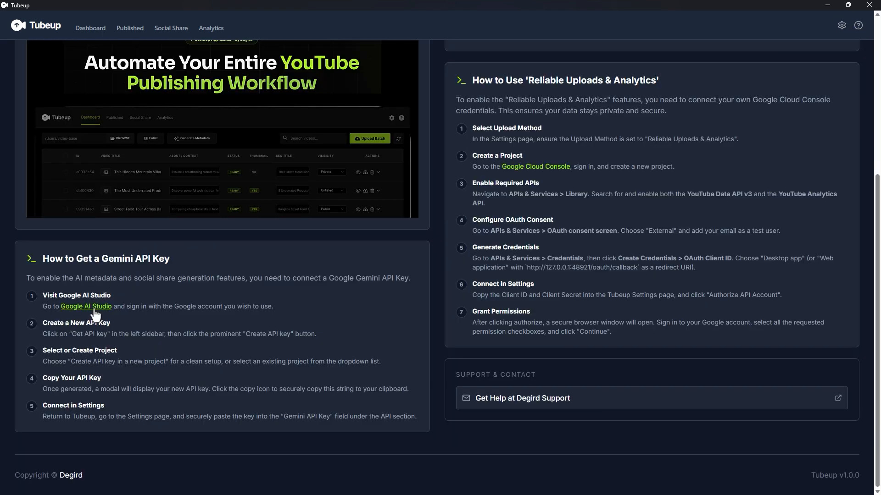
left_click(94, 314)
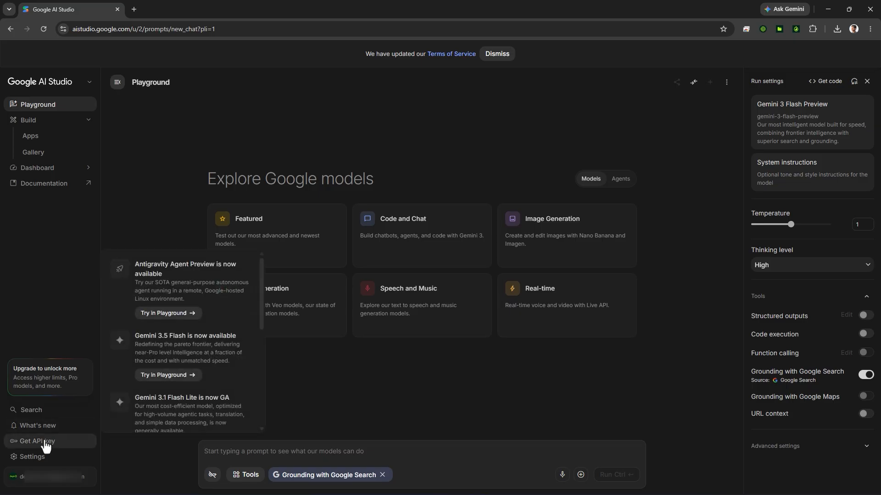
left_click(44, 442)
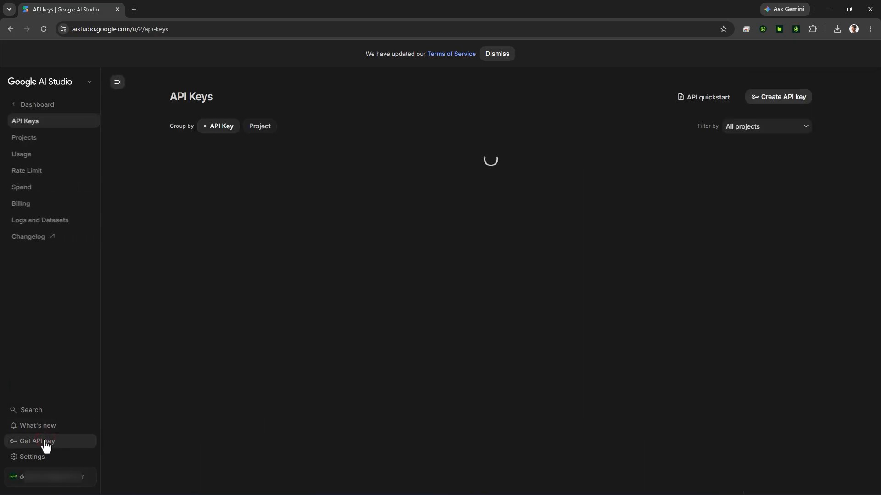
Create an API key named Tubeup in Default Gemini Project and copy the key
left_click(786, 98)
left_click_drag(432, 250, 334, 255)
type("Tubeup")
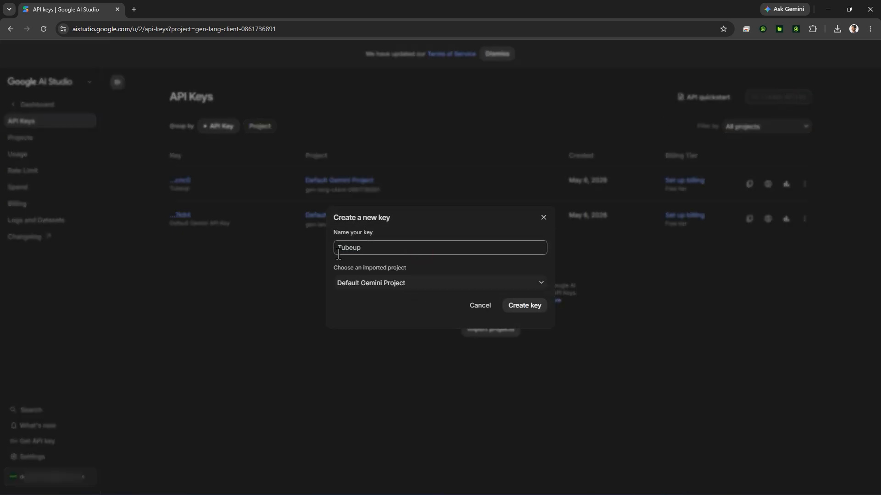
left_click(503, 284)
left_click(505, 289)
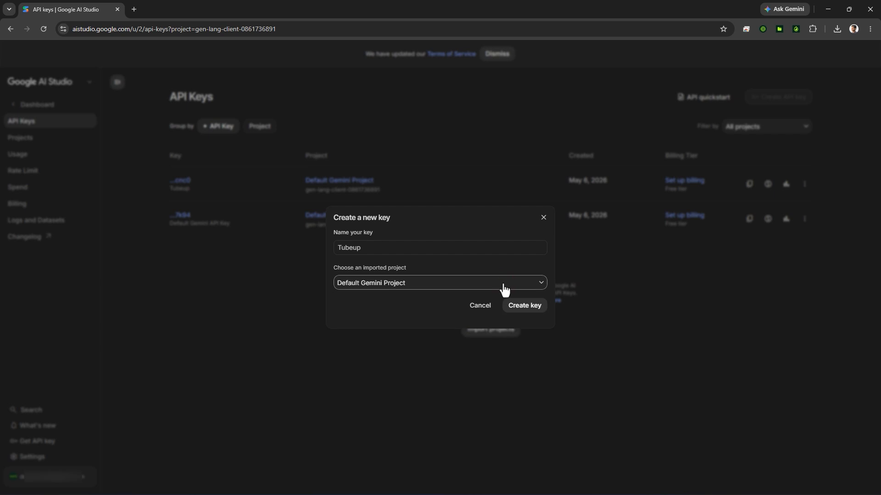
left_click(525, 306)
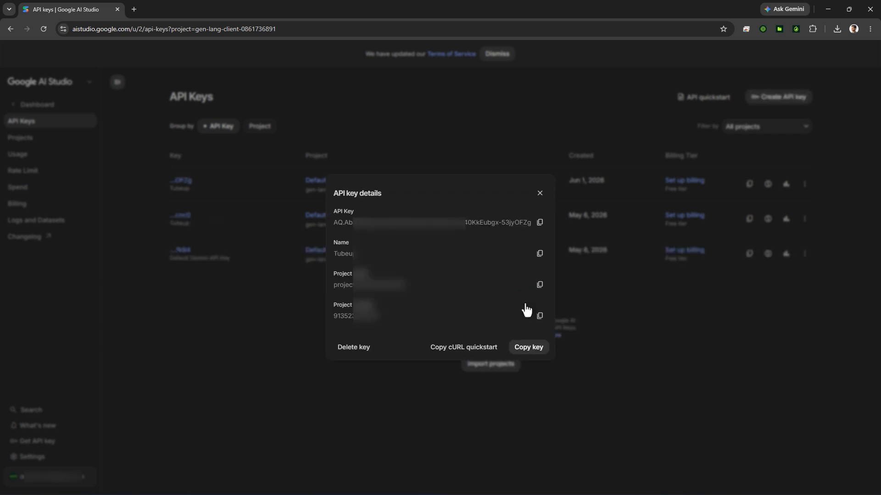
left_click(540, 223)
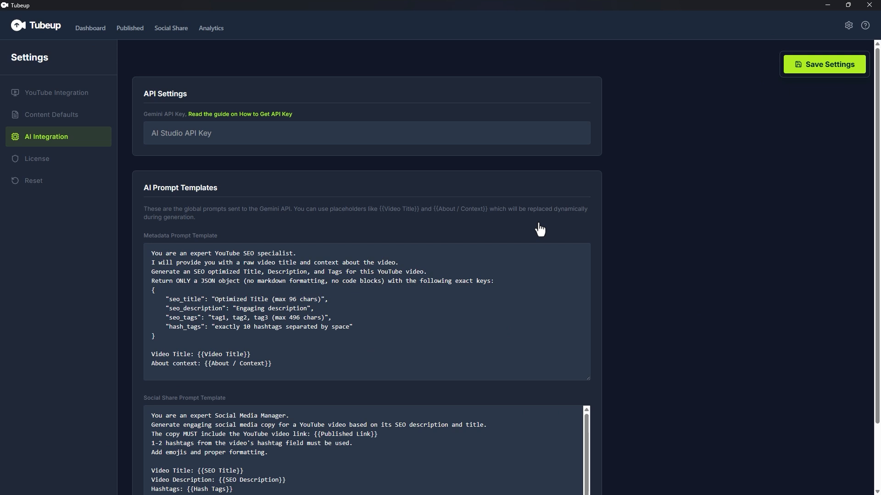
Paste the Gemini API key into Tubeup's API settings and save the settings
left_click(160, 133)
key("ctrl+v")
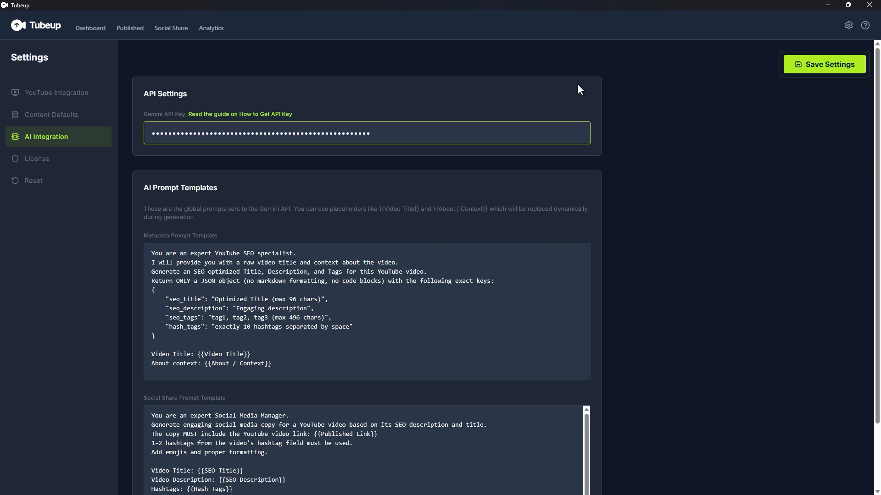
left_click(803, 67)
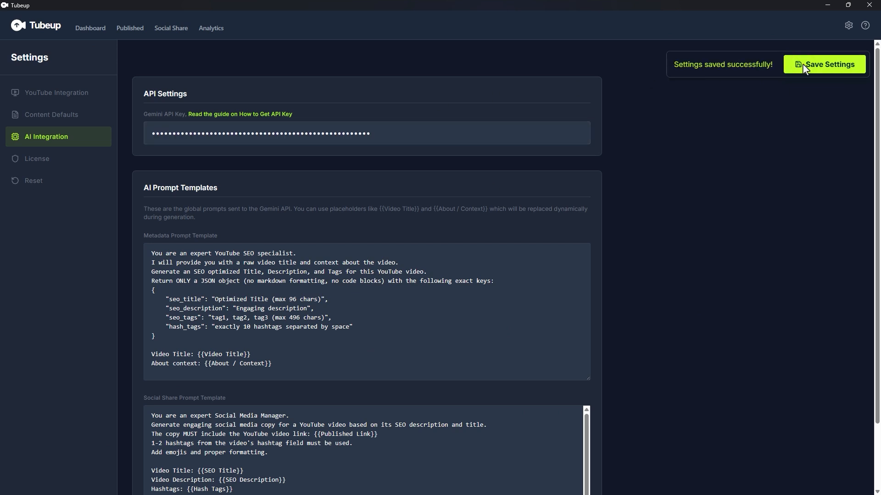
Generate AI metadata for the hidden mountain village video on the dashboard and review its SEO description and tags
left_click(99, 29)
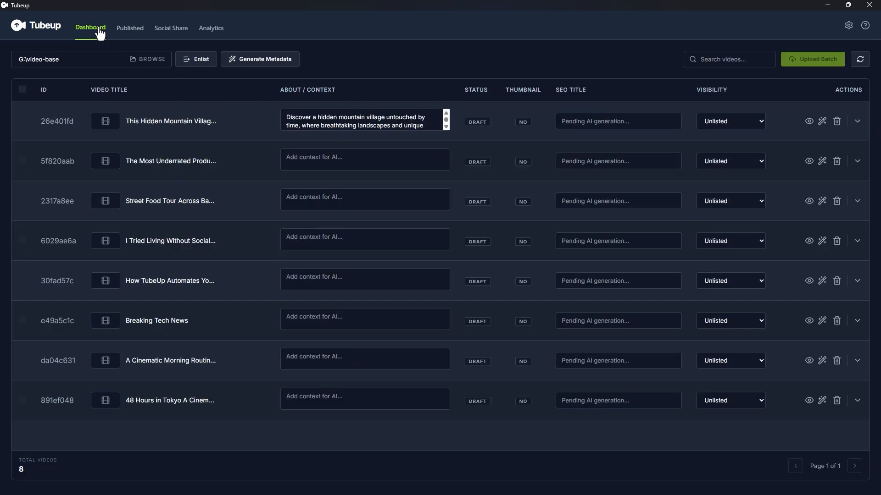
left_click(821, 122)
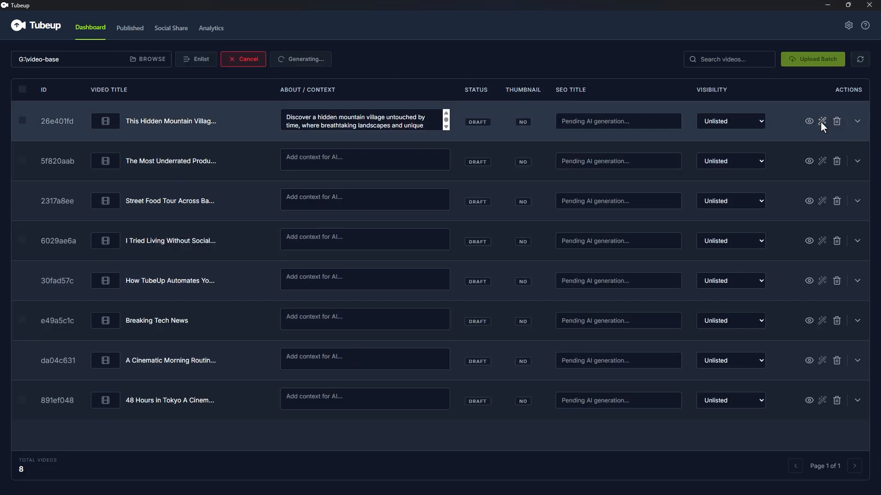
left_click(860, 123)
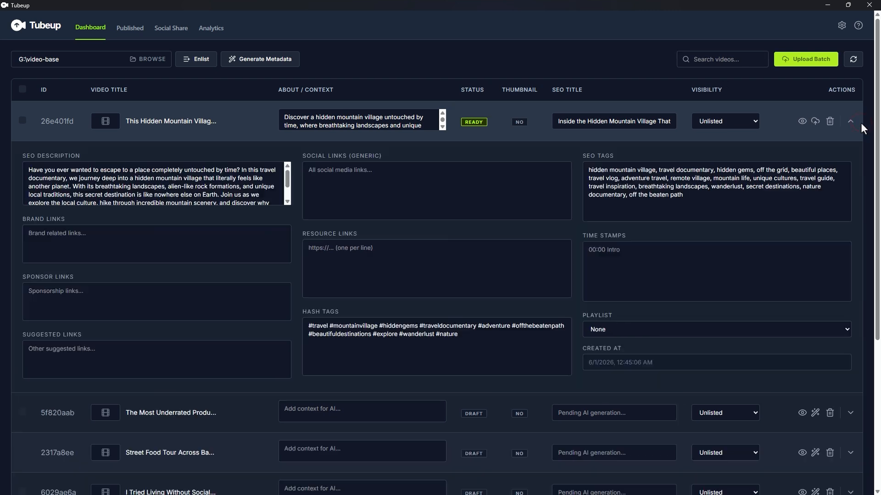
left_click(146, 178)
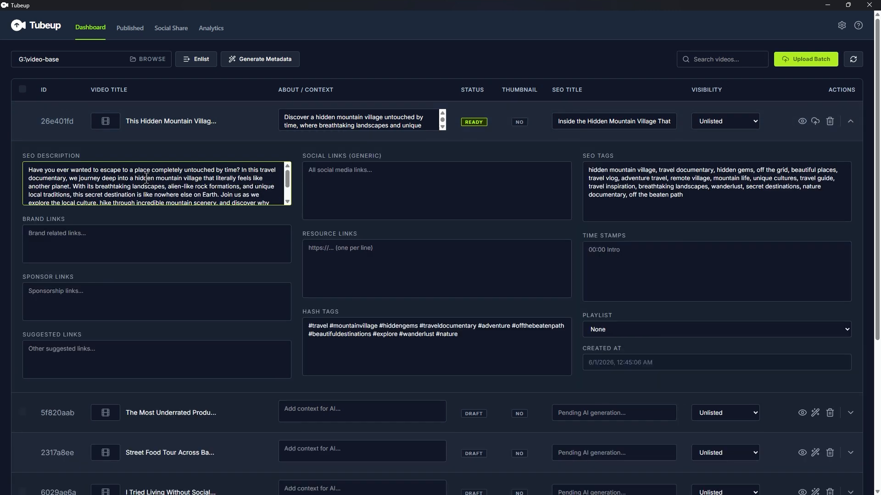
left_click_drag(704, 202, 569, 172)
left_click(567, 175)
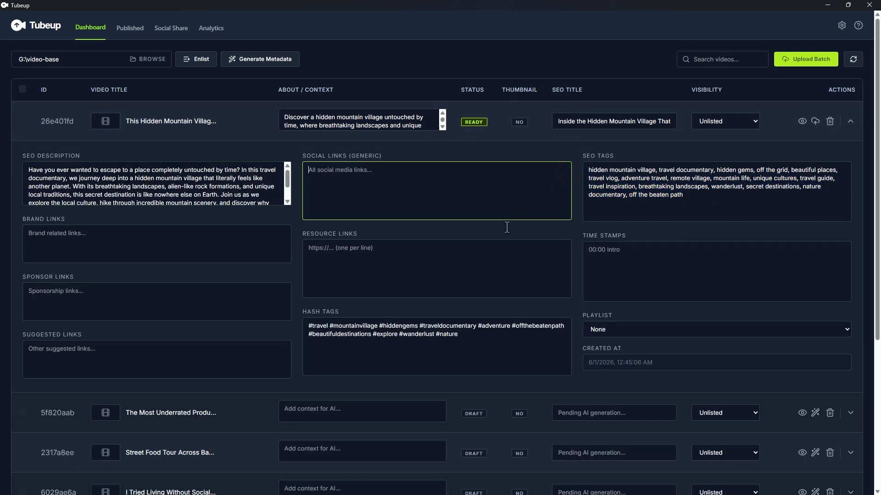
Review the brand, sponsor and social link fields of the hidden mountain village video and collapse its details
left_click(456, 350)
left_click(171, 254)
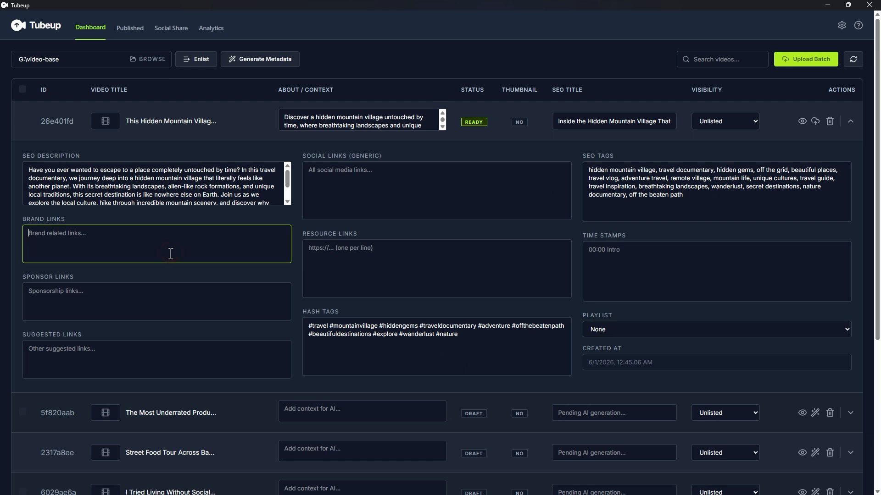
left_click(170, 300)
left_click(349, 194)
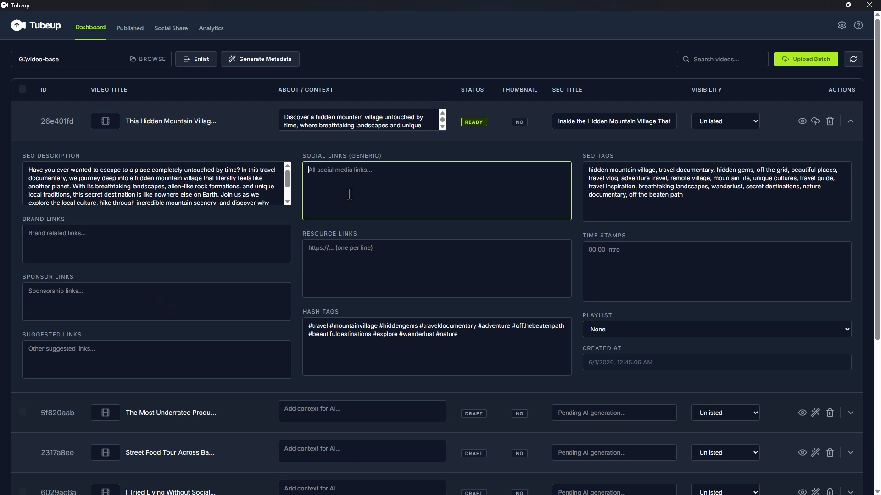
left_click(850, 121)
left_click(848, 28)
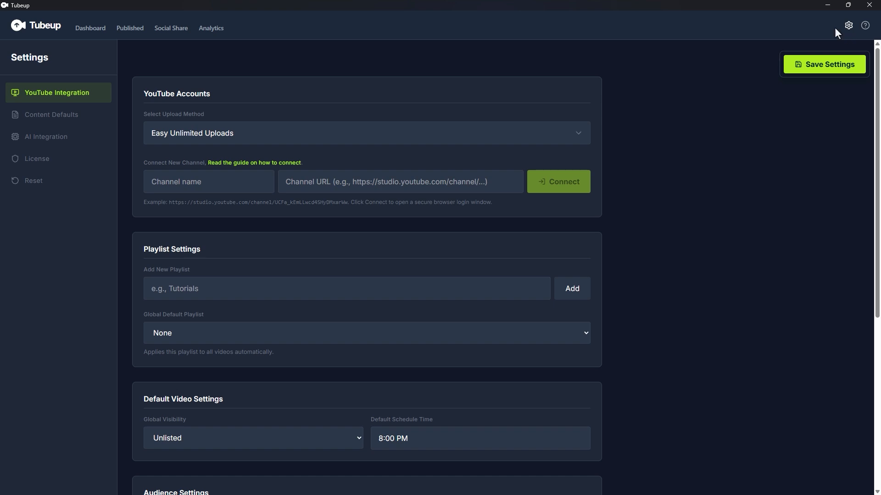
left_click(91, 115)
left_click(167, 164)
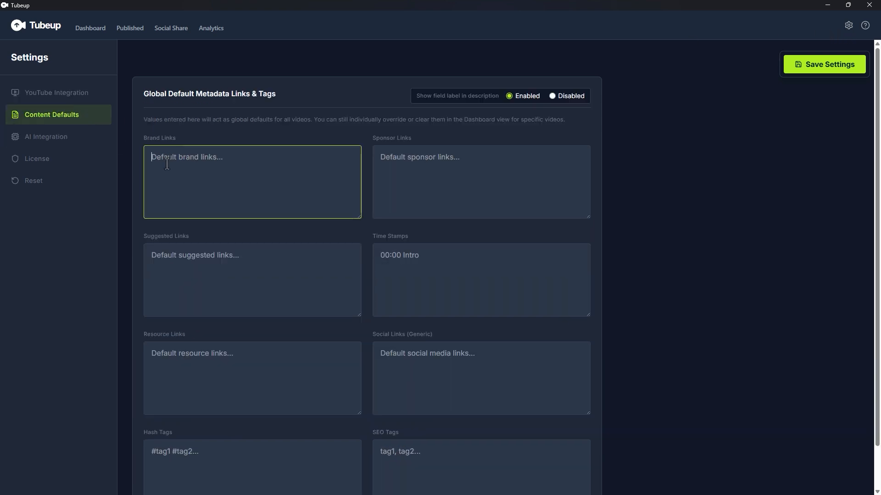
scroll(167, 165, "down", 1)
type("Website: http://degird.com/")
left_click(380, 112)
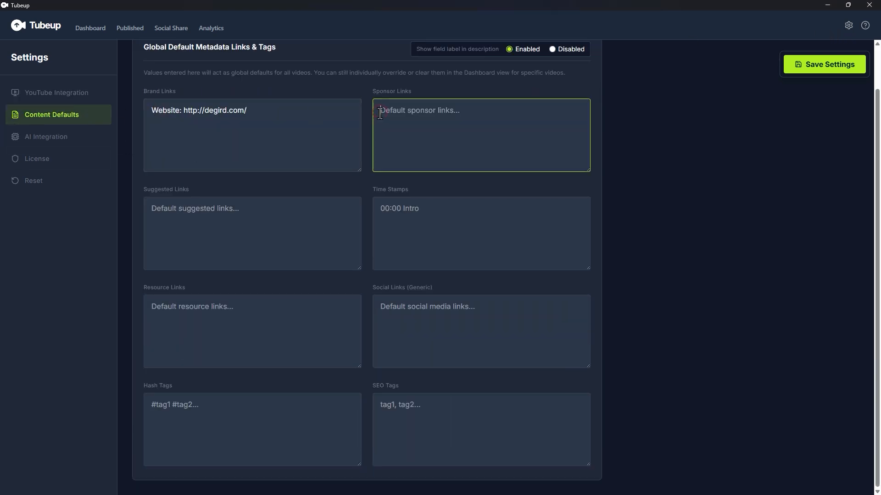
type("Tubeup: https://degird.com/products/tubeup")
left_click(231, 201)
type("▶️ https://youtu.be/JMEQ_rurNL0?si=Dn04XxgHPz440tFI ▶️ https://youtu.be/4lFXGwzlhtc?si=rxa4KtZlqcJwlh6f ▶️ https://youtu.be/FnFO5ksIb08?si=GdZjAH9rnbPU1ows")
left_click(387, 216)
type("00:00 Setting Up")
left_click(180, 311)
type("🔹 https://wpinlearn.com/ 🔹 https://dormefy.com/")
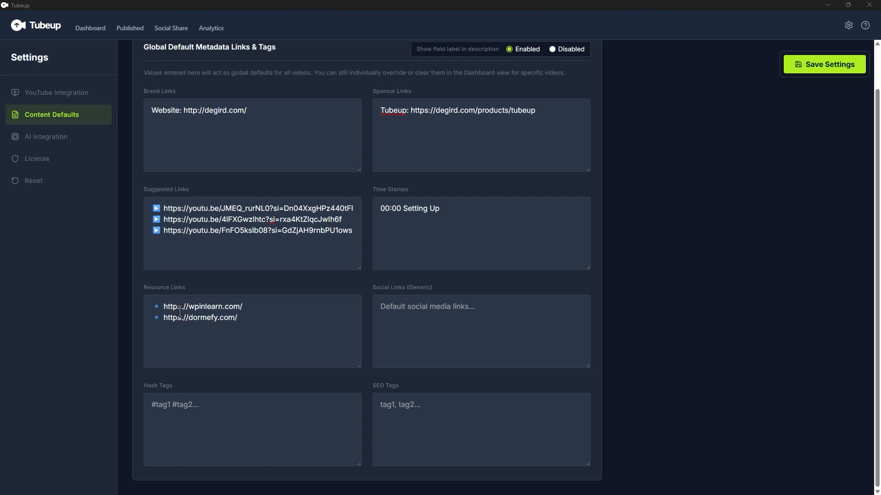
Add the default Facebook, X, YouTube and Instagram social links, hash tag #degird and SEO tag "degird,", and save the settings
left_click(459, 322)
key("ctrl+v")
left_click(193, 413)
type("#degird")
left_click(380, 413)
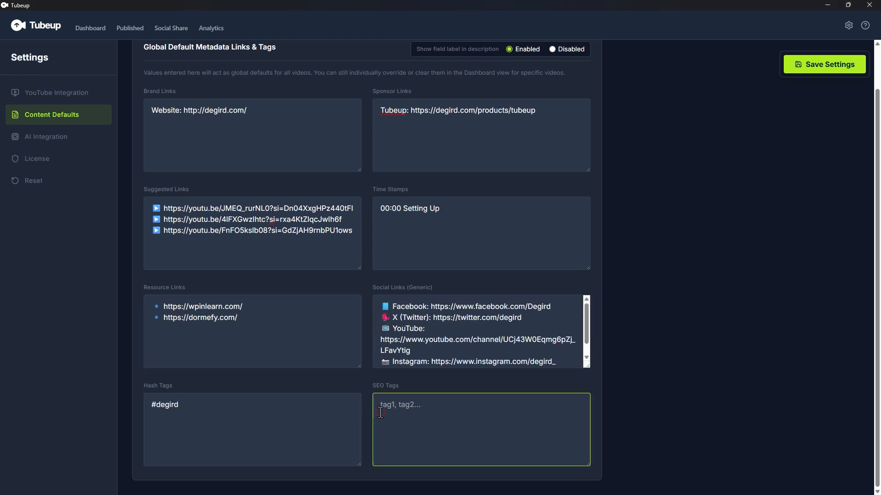
type("degird,")
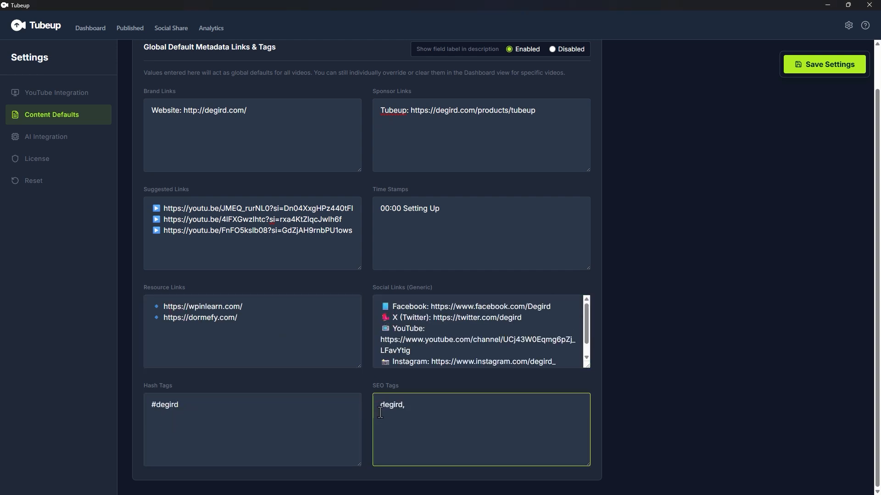
left_click(796, 68)
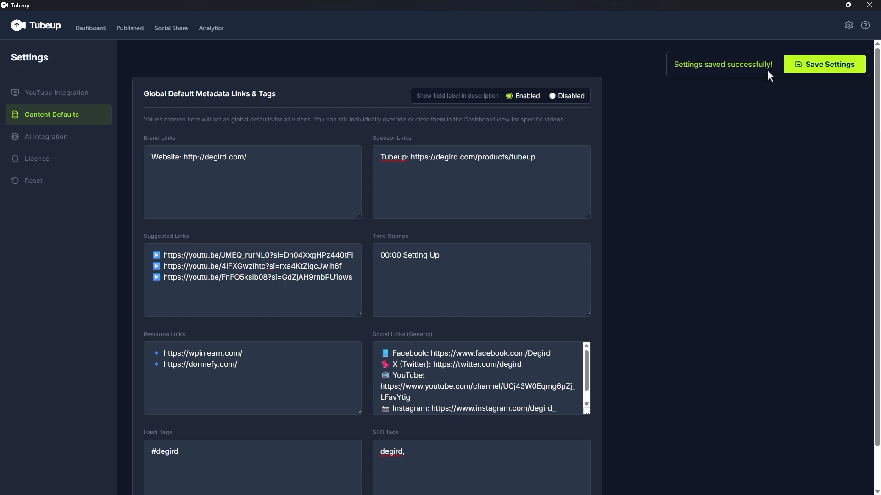
Check on the dashboard how the default links and tags are applied in the details of the first three videos
left_click(92, 31)
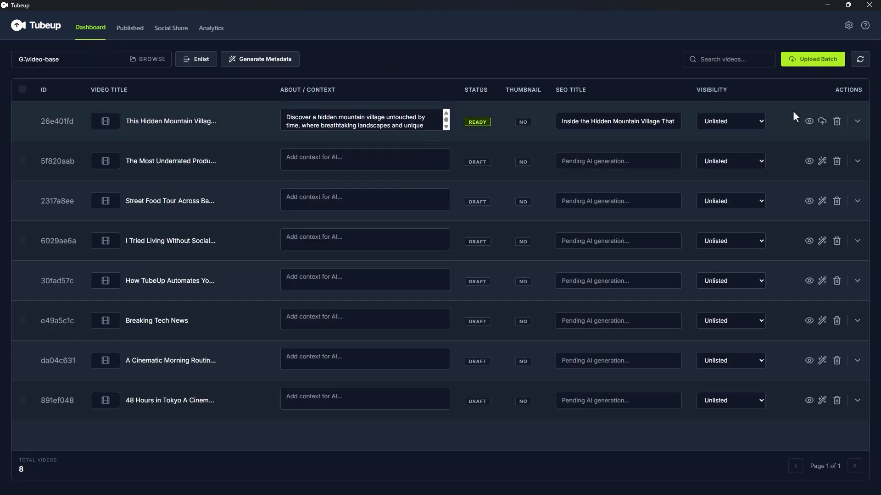
left_click(855, 121)
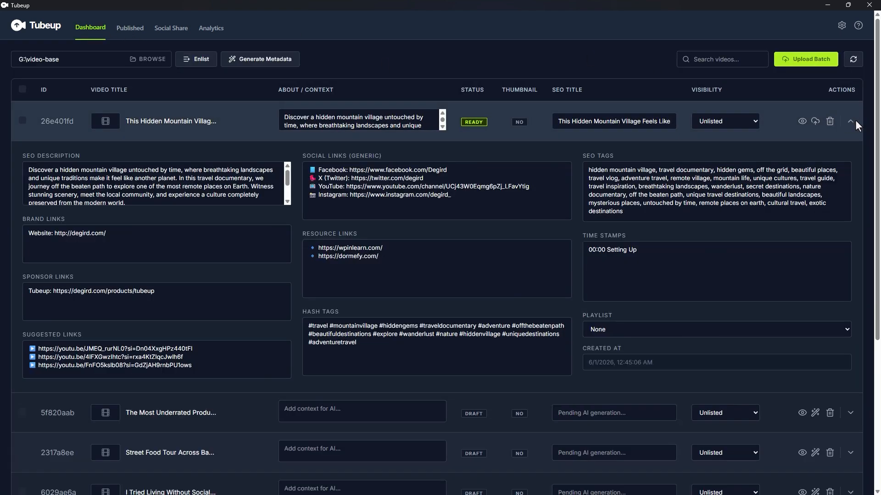
left_click(515, 202)
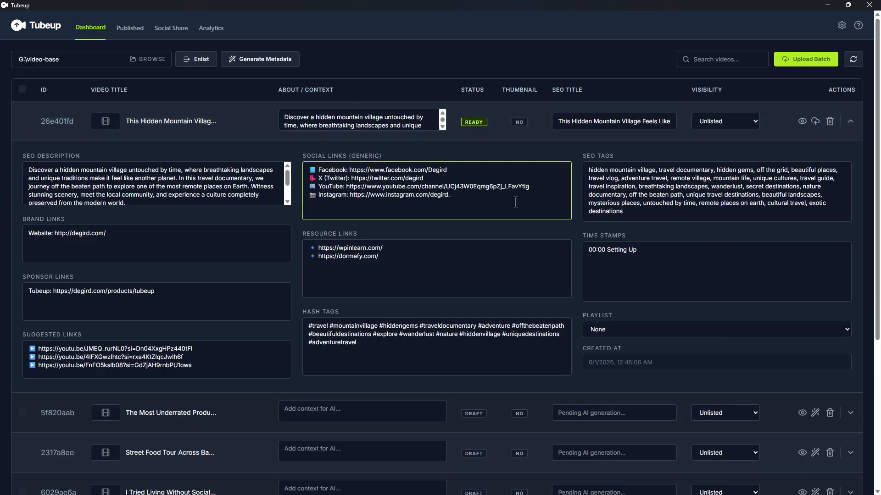
left_click(850, 122)
left_click(853, 161)
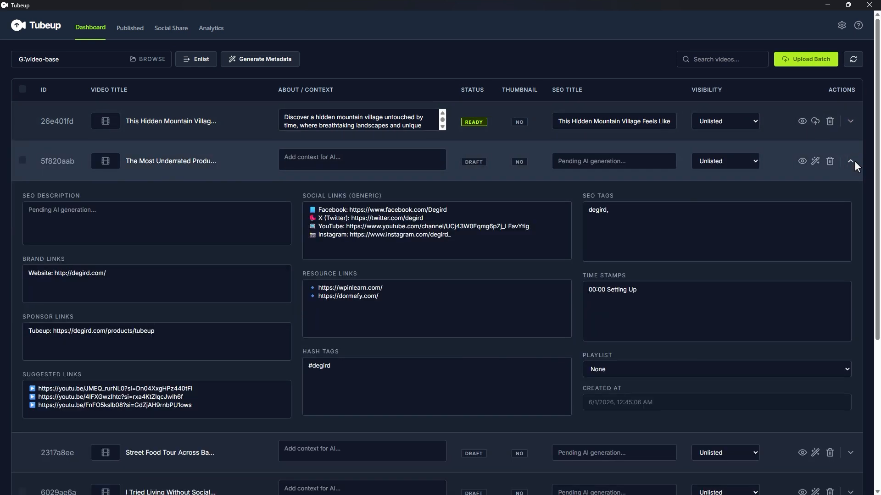
left_click(854, 160)
left_click(855, 202)
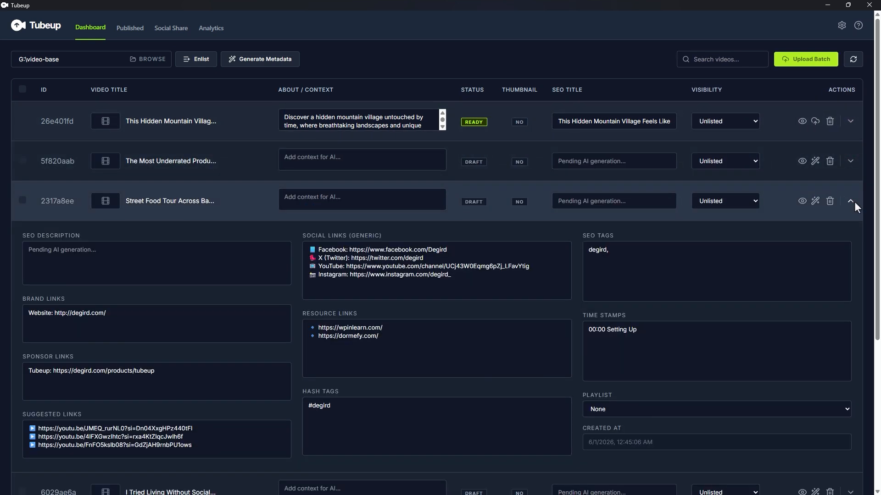
left_click(854, 201)
Review the full metadata page of the hidden mountain village video and return to the dashboard
left_click(809, 121)
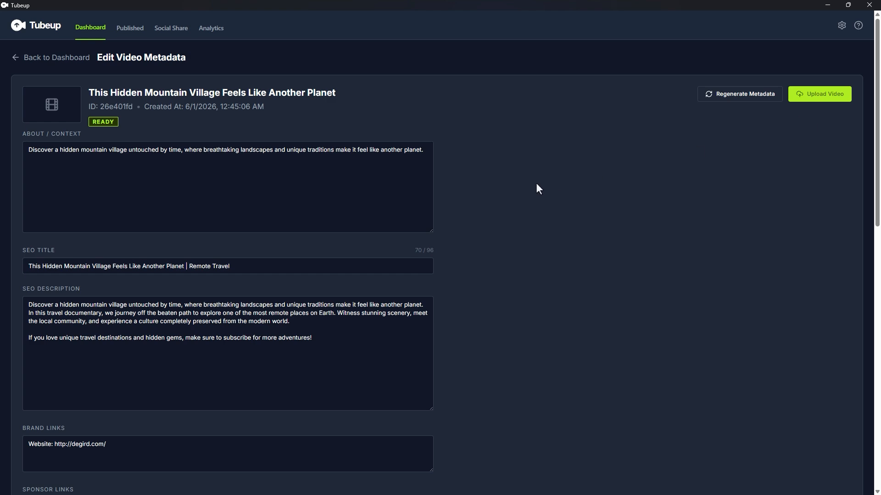
scroll(538, 188, "down", 12)
scroll(538, 190, "up", 1)
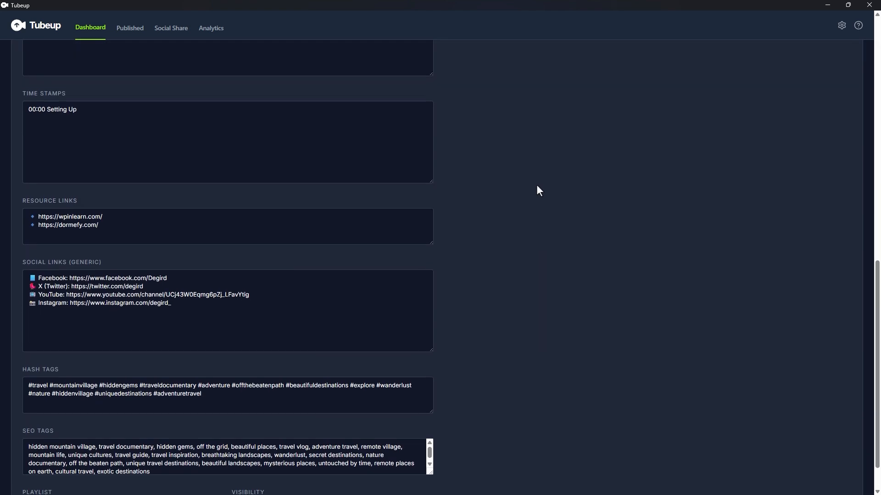
scroll(535, 184, "up", 12)
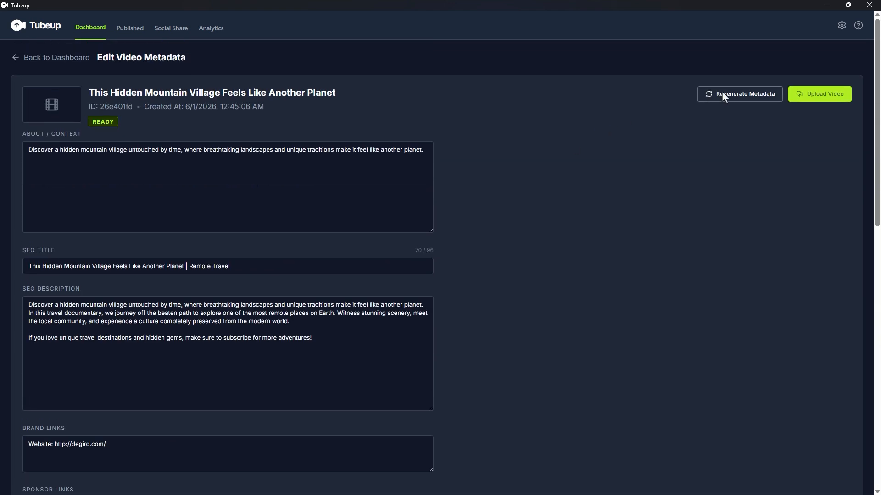
left_click(69, 57)
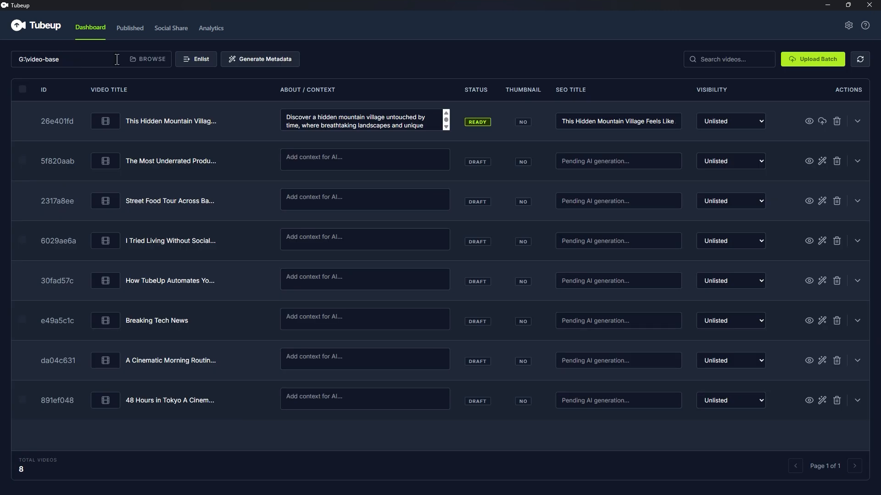
Generate AI metadata for all draft videos and review the full metadata page of the "I Tried Living Without Social Media" video
left_click(265, 63)
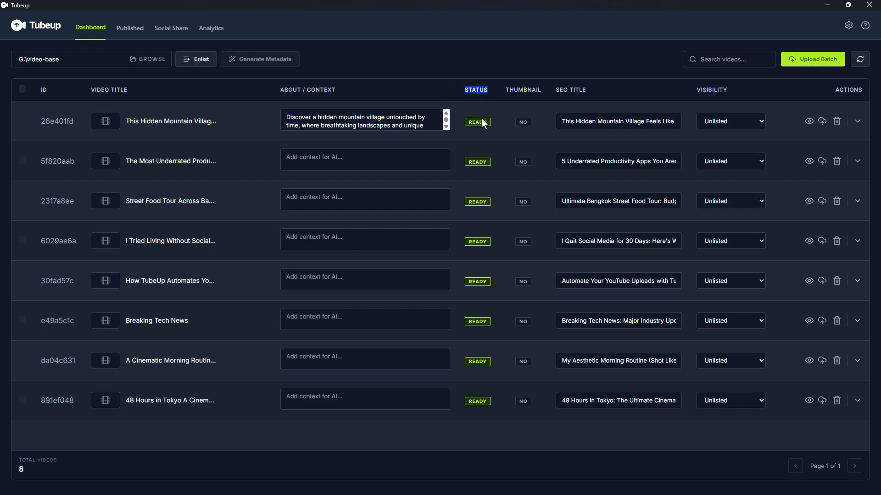
left_click(809, 240)
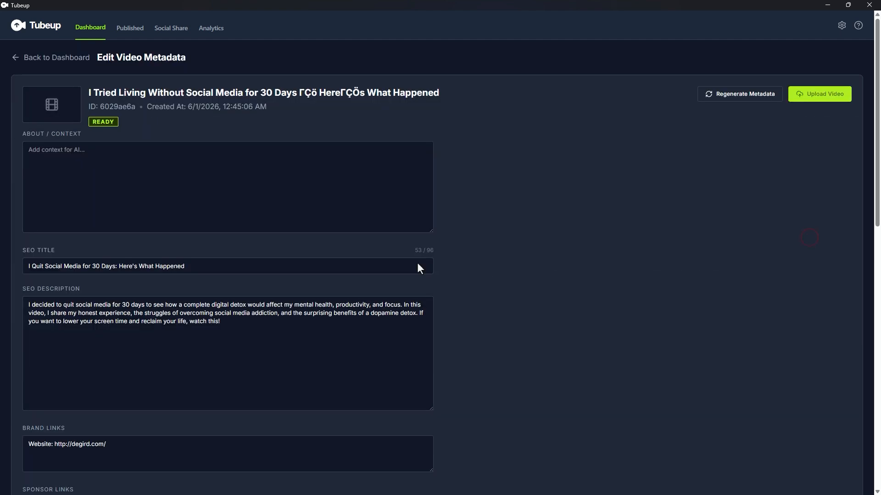
scroll(204, 208, "down", 13)
scroll(204, 213, "up", 13)
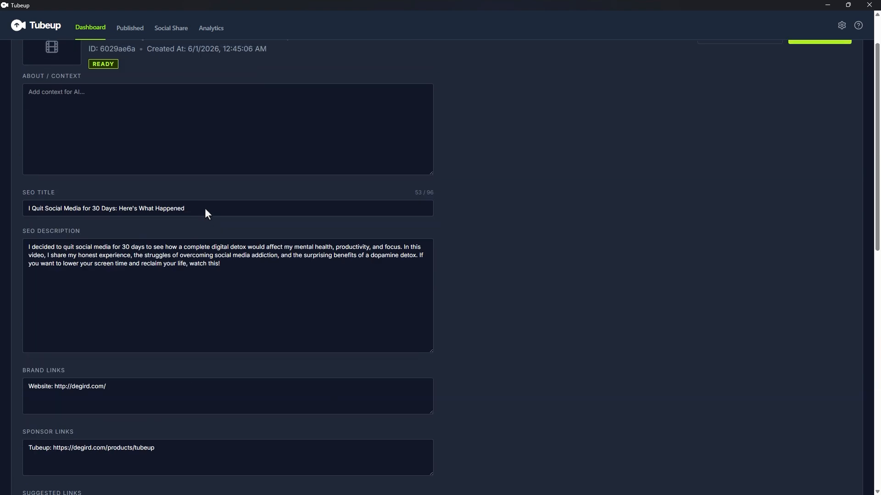
left_click(64, 54)
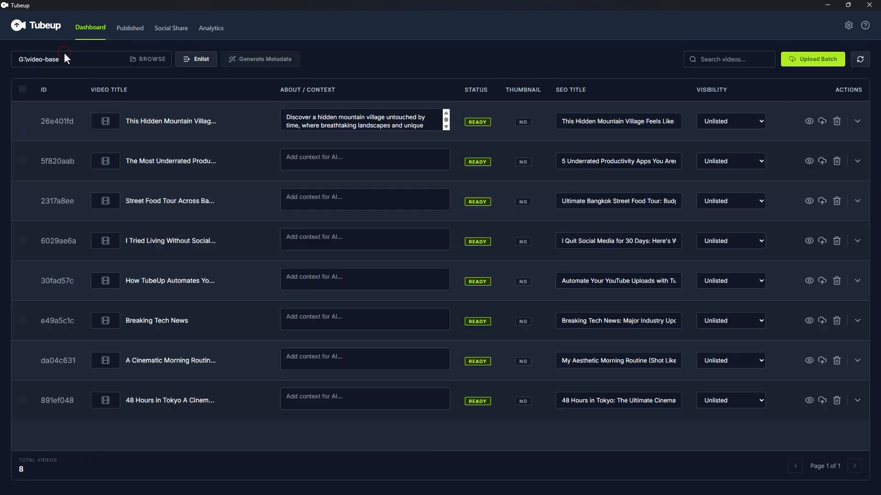
Review the generated description and tags in the details of the "48 Hours in Tokyo" video and collapse them
left_click(857, 399)
scroll(855, 403, "up", 3)
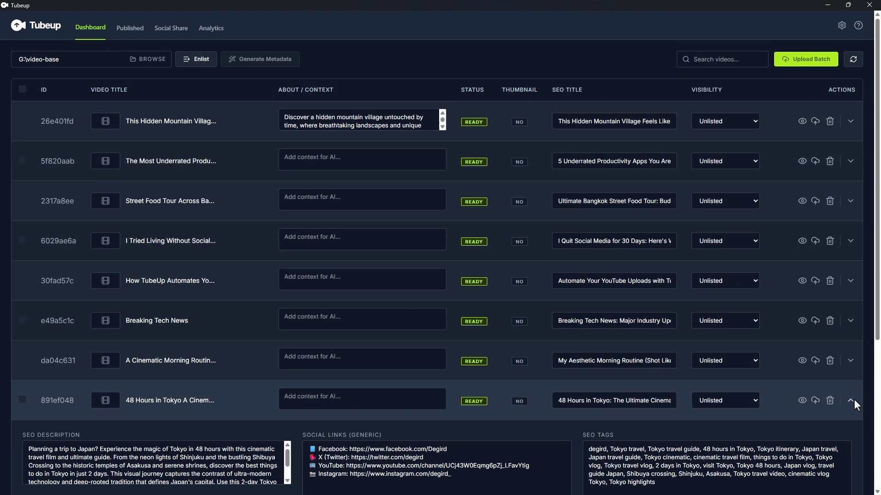
left_click(854, 399)
Set the status of the "The Most Underrated Produ..." video to Draft and back to Ready
left_click(23, 89)
left_click(23, 90)
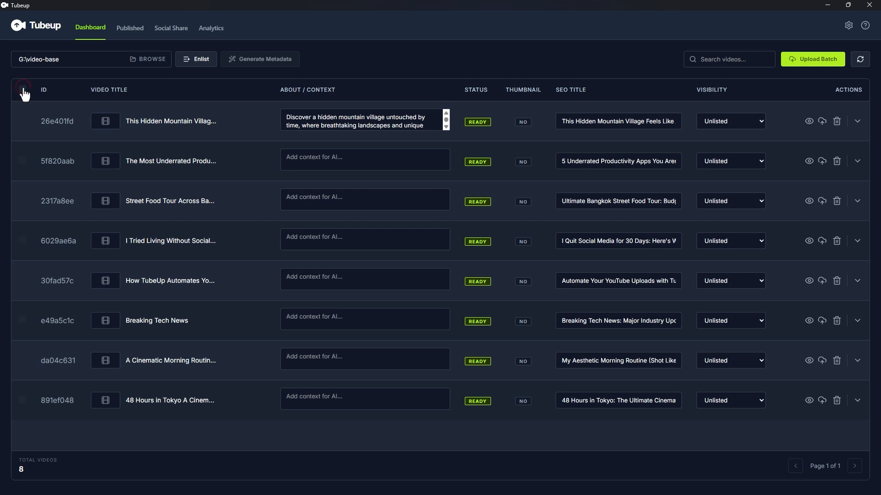
left_click(22, 161)
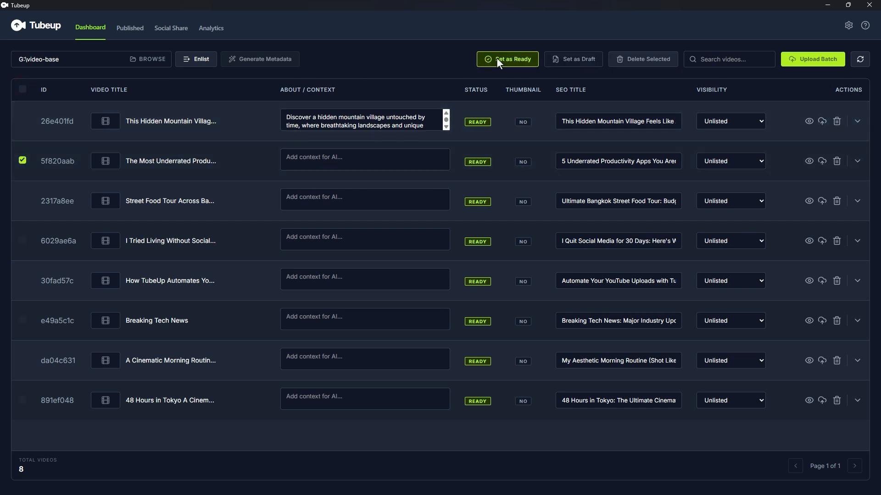
left_click(569, 59)
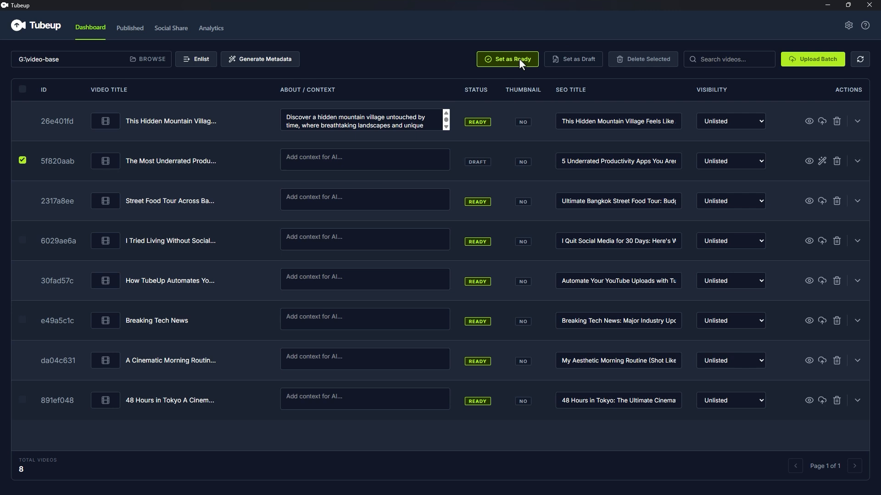
left_click(519, 59)
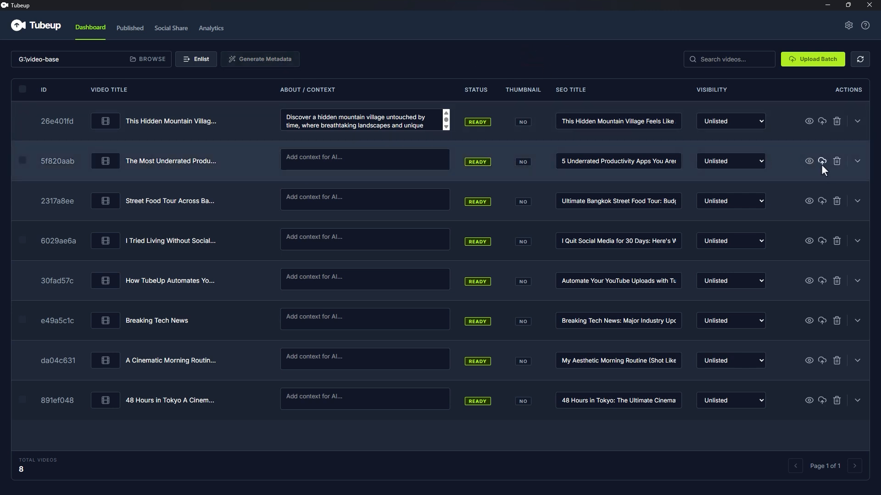
Check the available visibility options for the hidden mountain village video
left_click(754, 120)
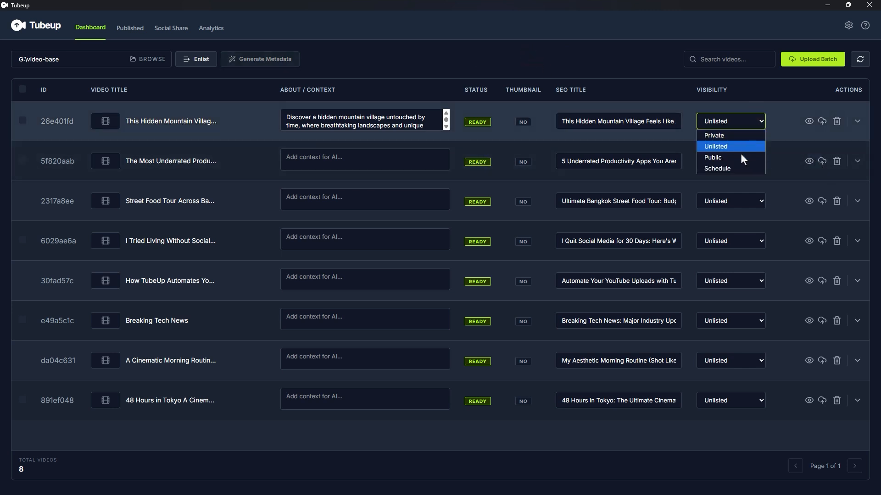
left_click(771, 125)
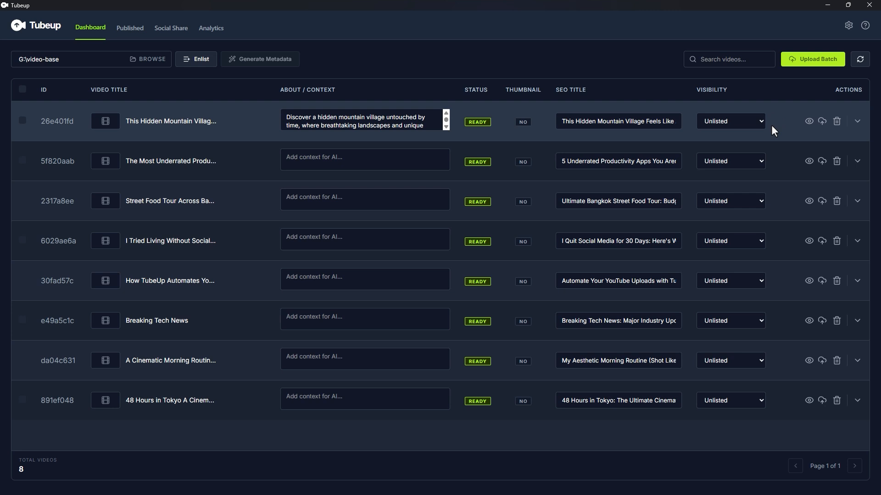
key("Down")
Select Easy Unlimited Uploads as the upload method in the YouTube Integration settings
left_click(848, 26)
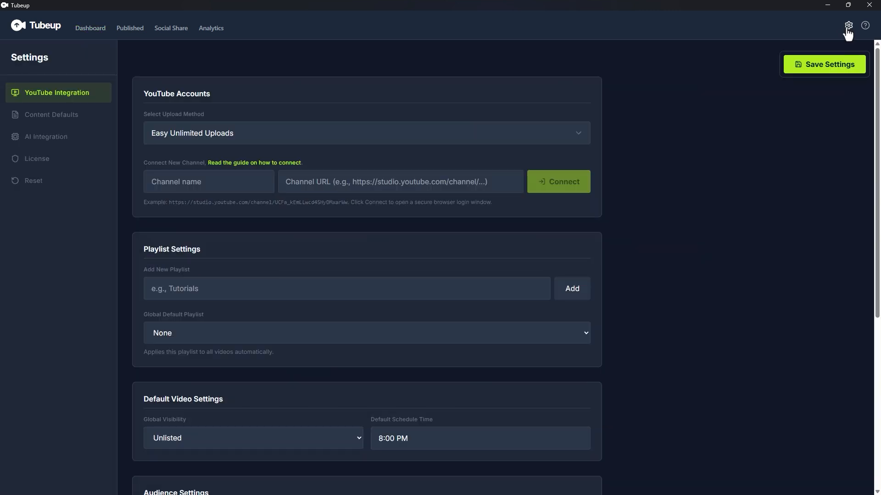
left_click(311, 134)
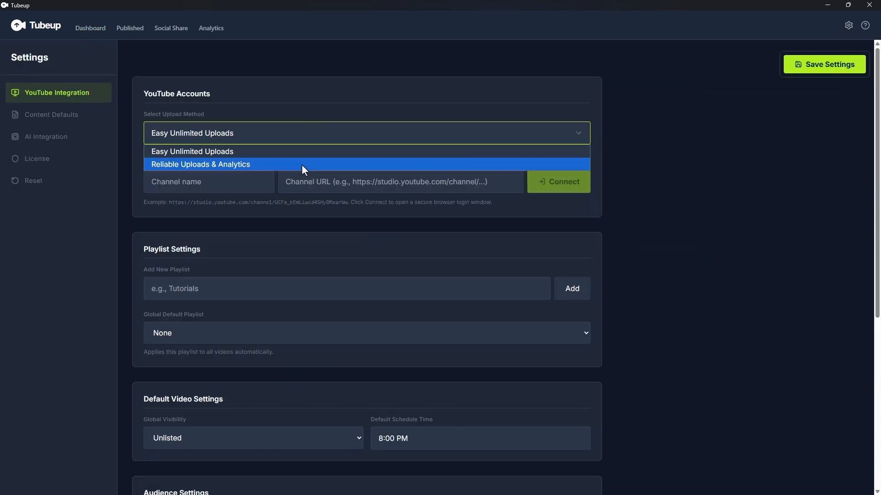
left_click(263, 151)
Switch from the new channel's connection fields to YouTube Studio in the browser and copy the channel's URL
left_click(154, 180)
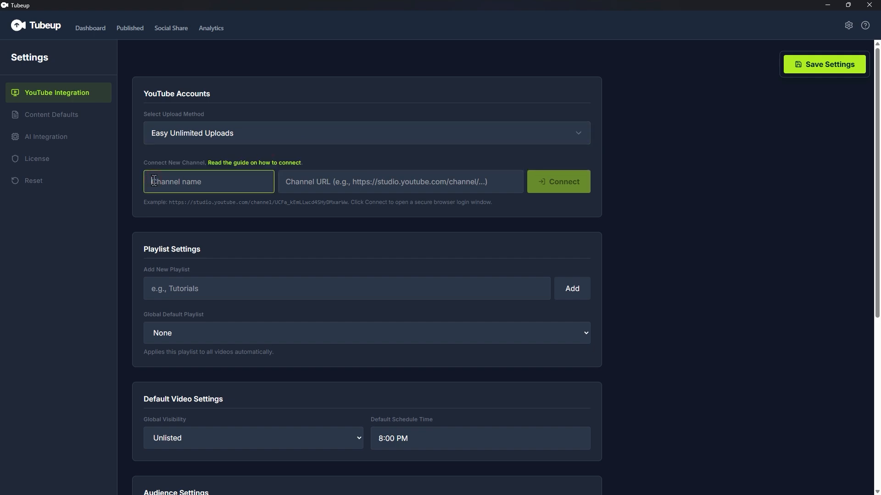
left_click(295, 184)
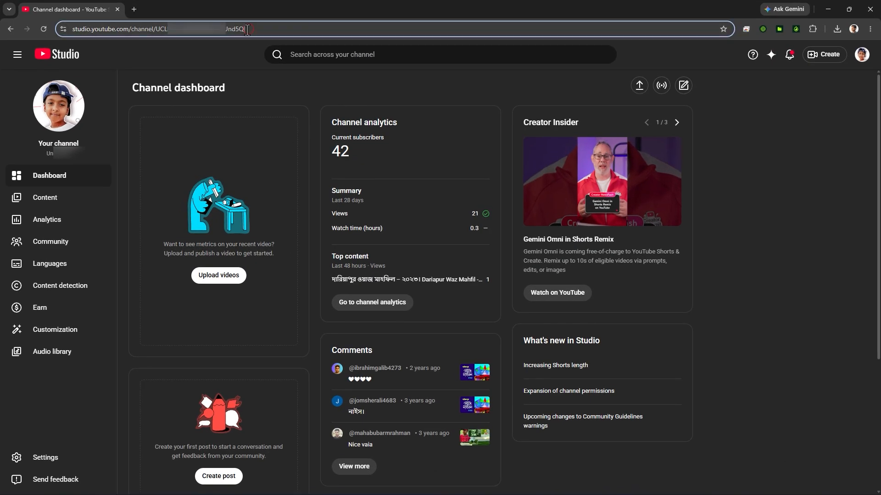
left_click_drag(244, 29, 66, 35)
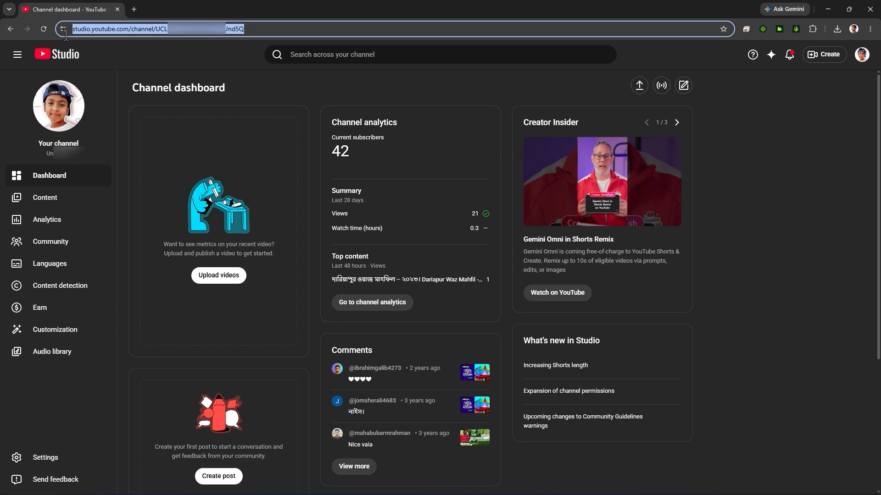
right_click(95, 28)
left_click(166, 114)
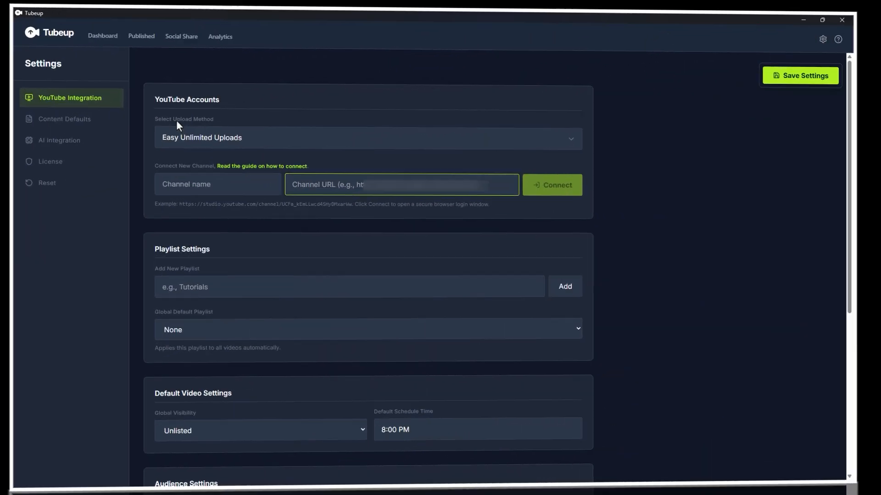
Enter the copied channel URL and the channel name UnCutPro, and start connecting the new channel
key("ctrl+v")
left_click(177, 183)
type("UnCutPro")
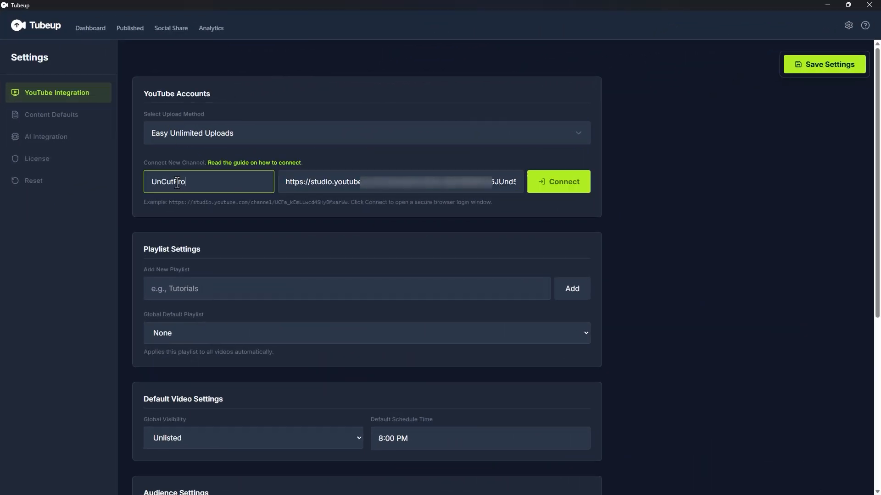
left_click(533, 181)
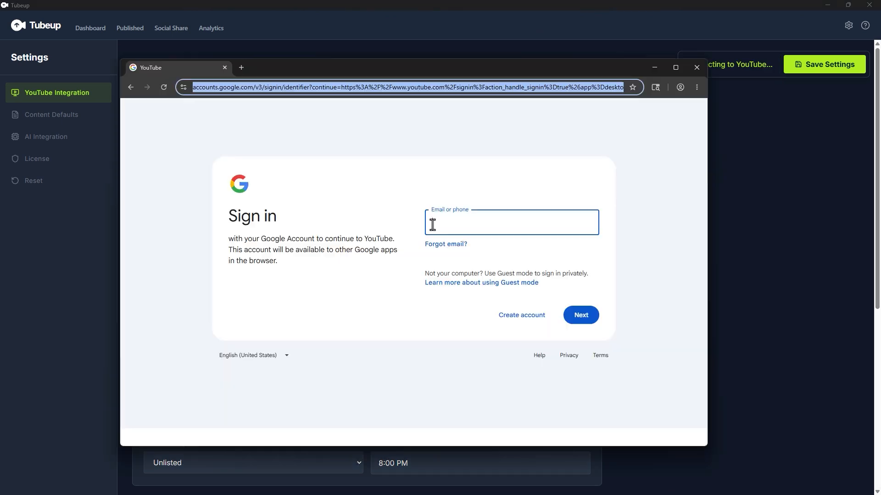
Sign in to Google with the account's e-mail and password, and select the third channel offered
type("@gmail.com")
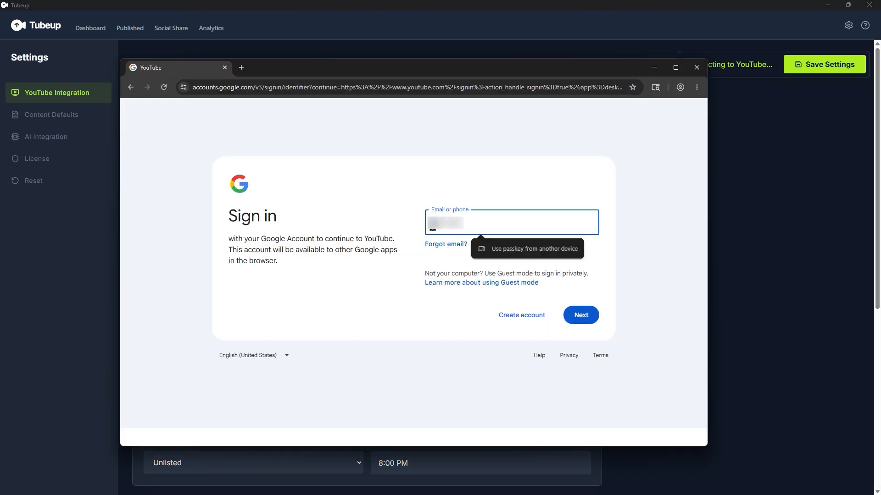
left_click(591, 316)
type("•••••••••••••••••")
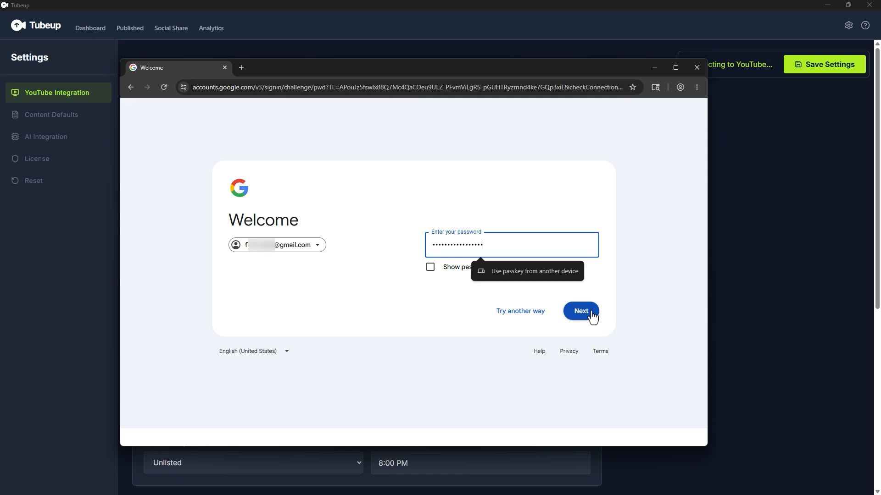
left_click(590, 316)
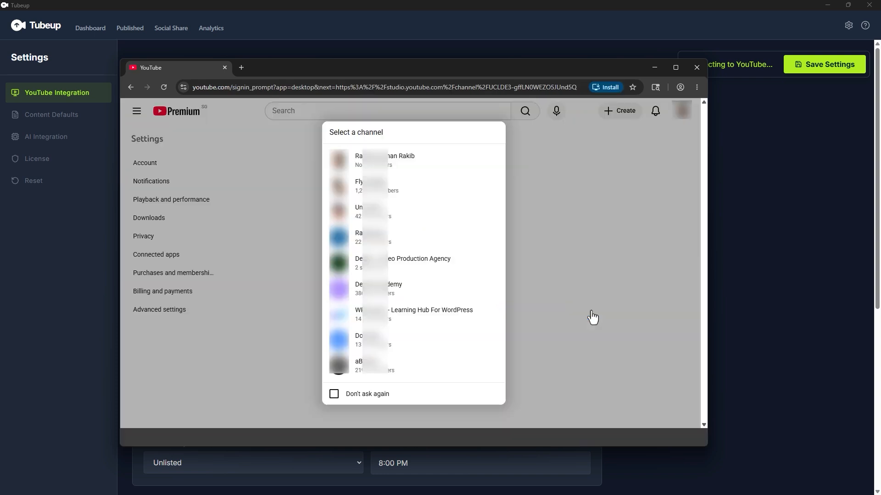
left_click(404, 212)
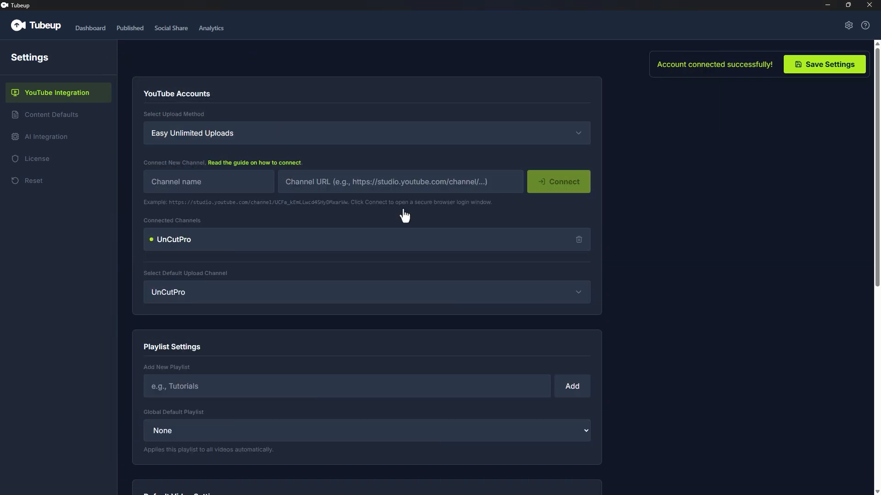
Check the connected channels list and the choices for the default upload channel
left_click_drag(145, 220, 215, 225)
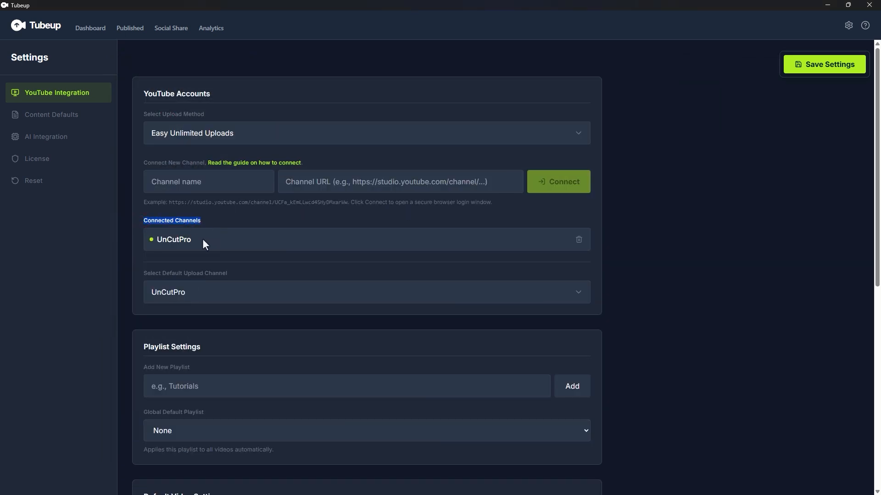
left_click(203, 241)
left_click(395, 181)
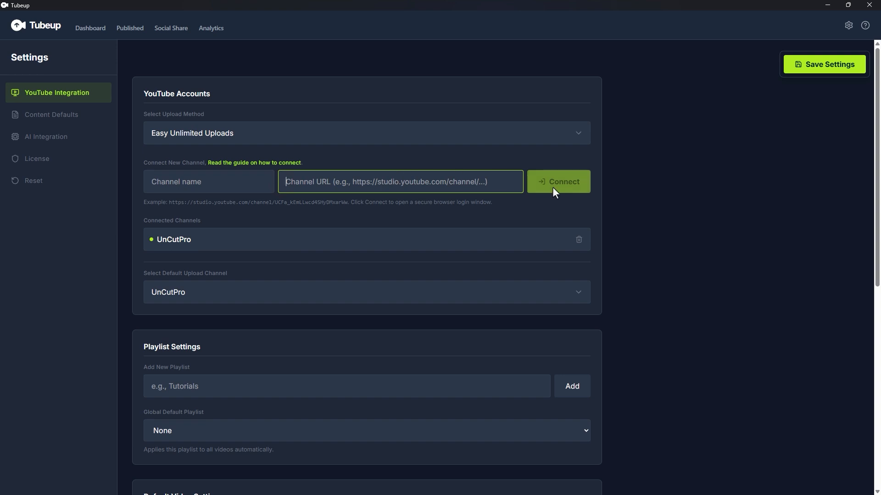
left_click(221, 288)
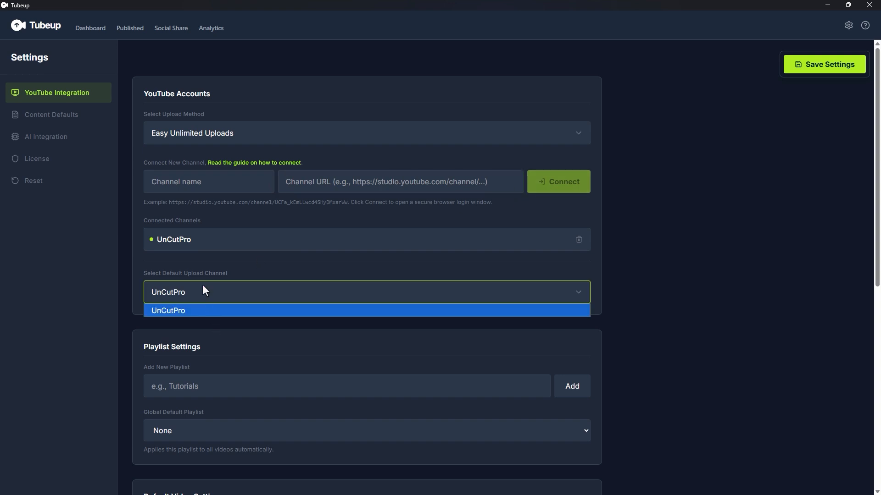
left_click(203, 292)
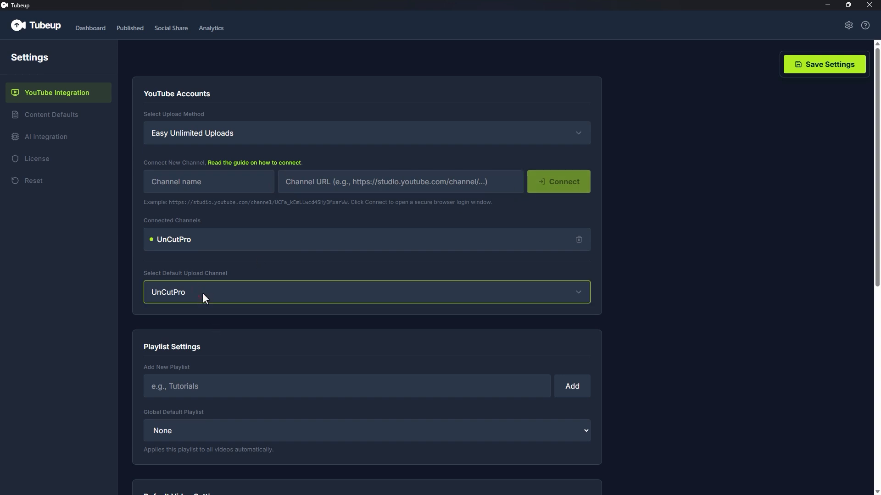
Look up the channel's playlists in YouTube Studio and add "Travel Vlog - Story of World Journey" to Tubeup's playlist settings
left_click_drag(138, 340, 217, 353)
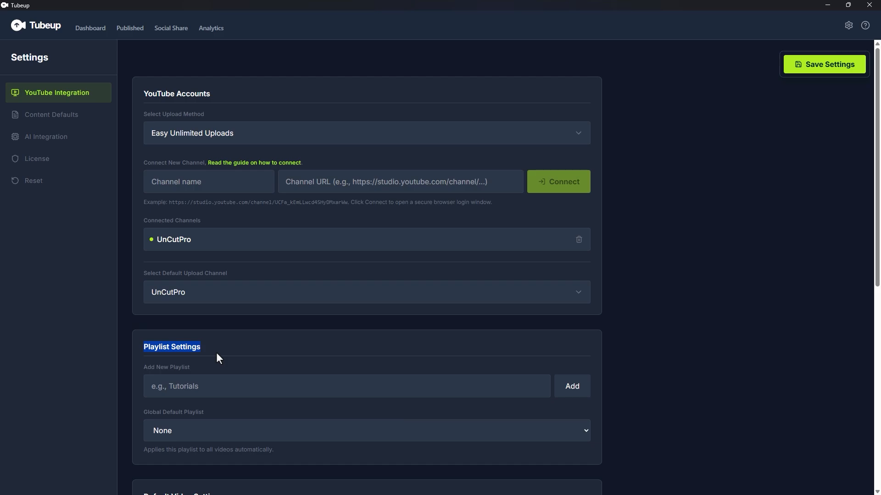
key("alt+Tab")
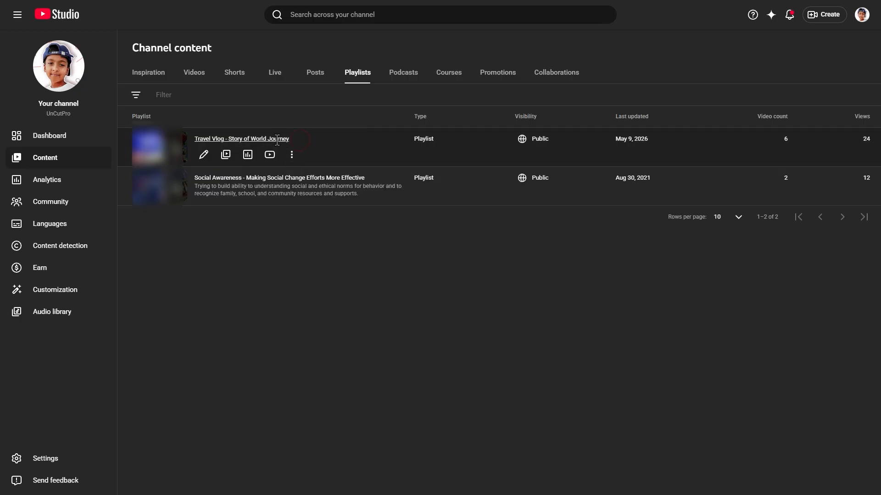
key("alt+Tab")
left_click(156, 386)
type("Travel Vlog - Story of World Journey")
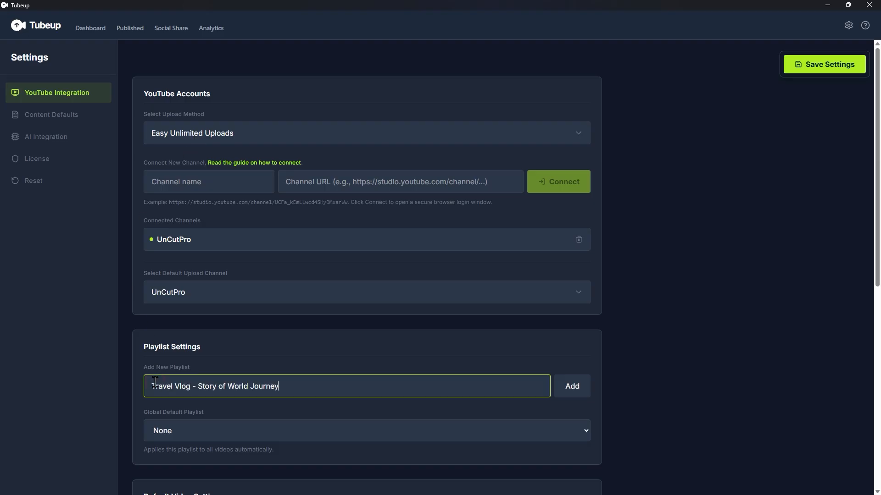
left_click(572, 386)
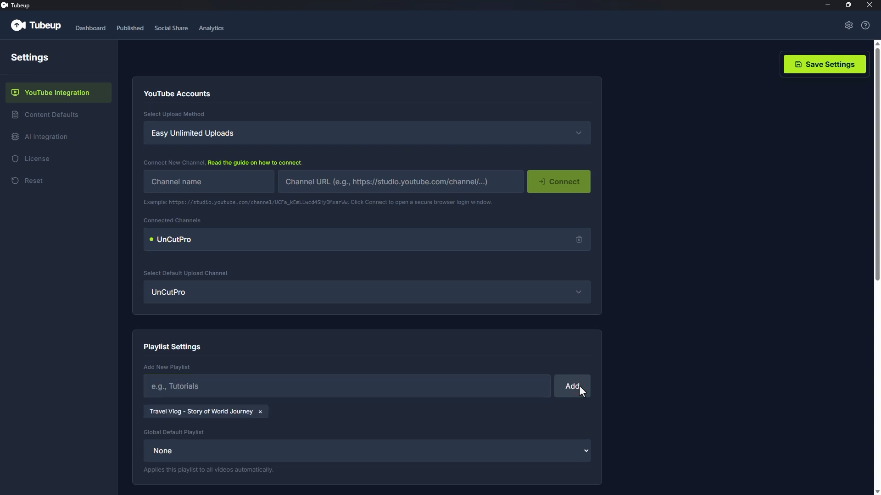
Add the playlist "Social Awareness - Making Social Change Efforts More Effective" and save the settings
type("Social Awareness - Making Social Change Efforts More Effective")
left_click(572, 386)
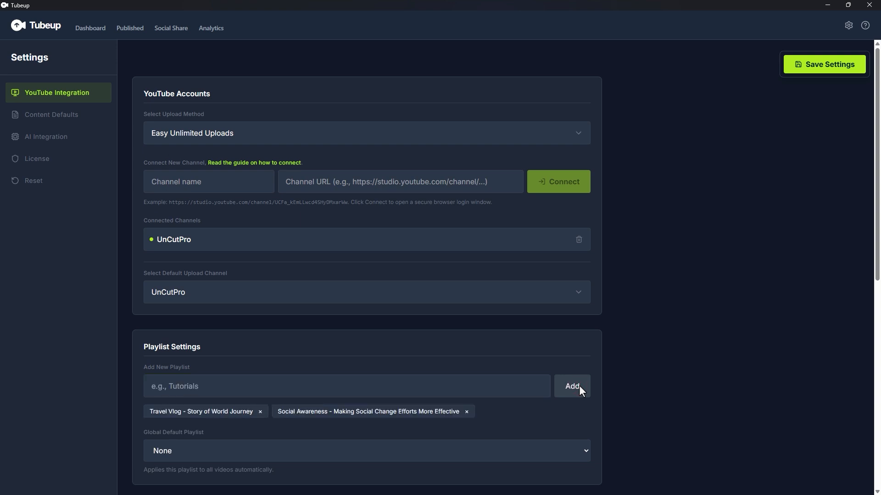
left_click(815, 70)
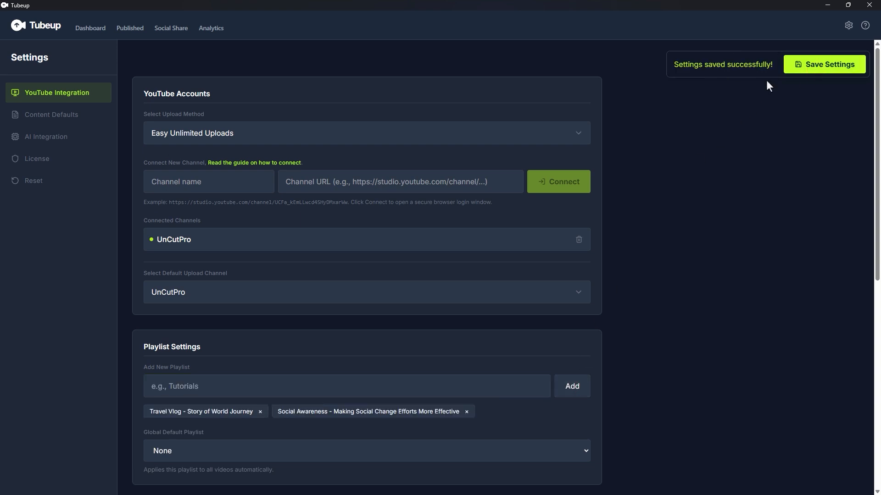
Set the global default playlist to "Travel Vlog - Story of World Journey" and save the settings
left_click(395, 449)
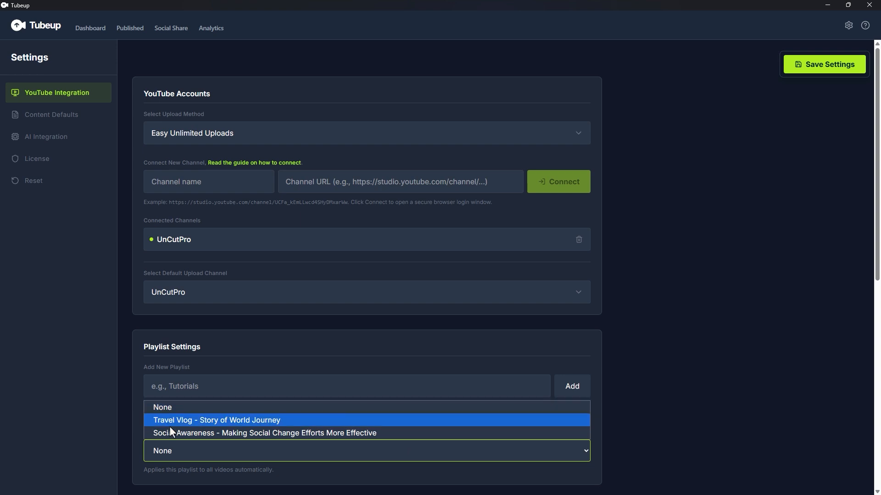
left_click(324, 422)
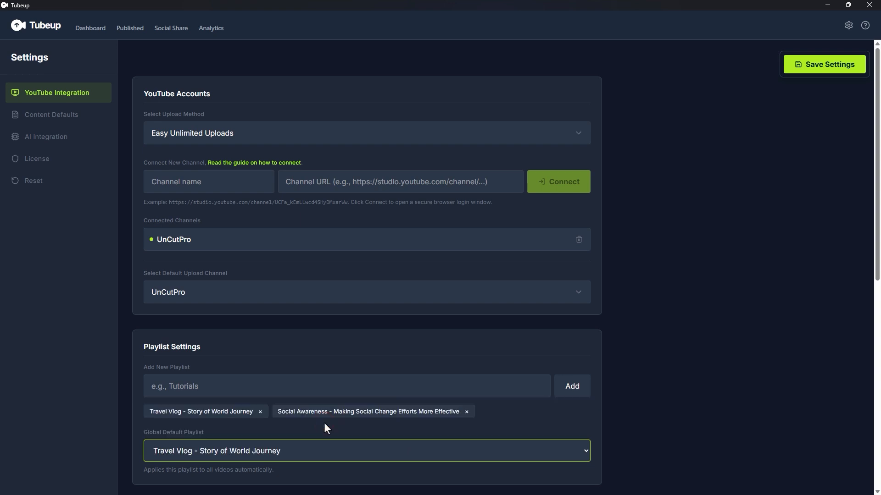
left_click(851, 68)
Review the default options for global visibility, made-for-kids audience, age restriction and altered content
scroll(668, 310, "down", 4)
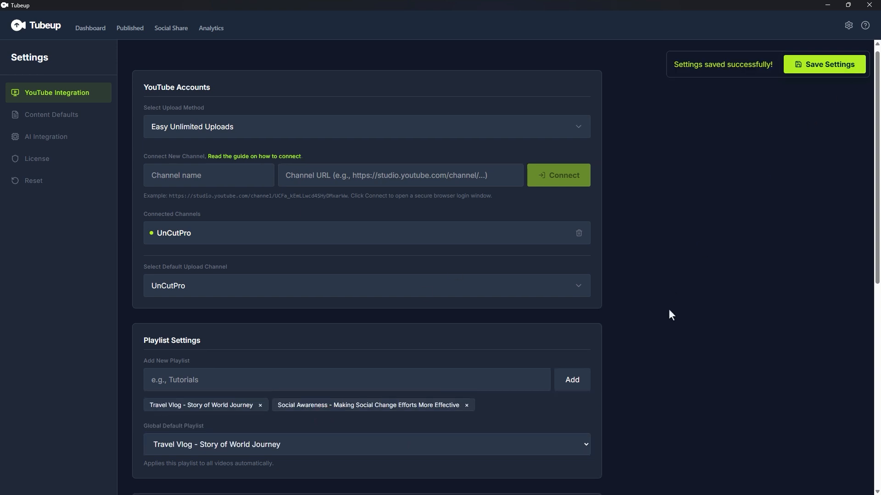
left_click(292, 374)
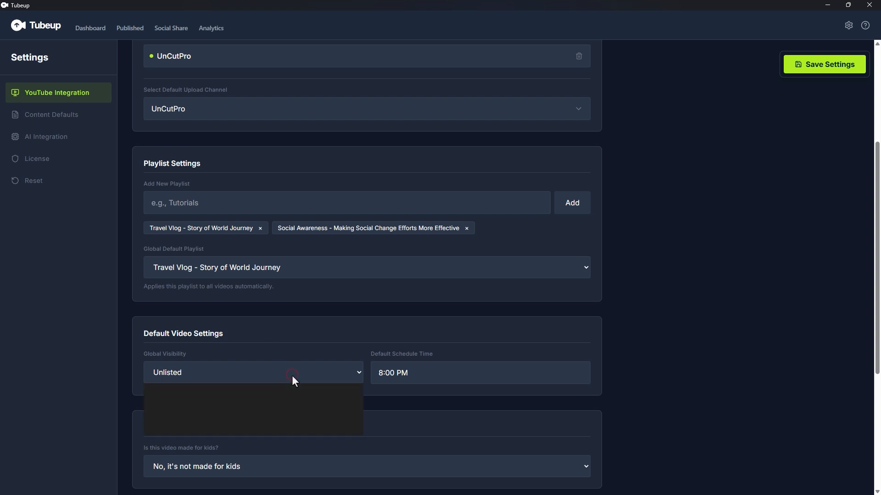
left_click(256, 402)
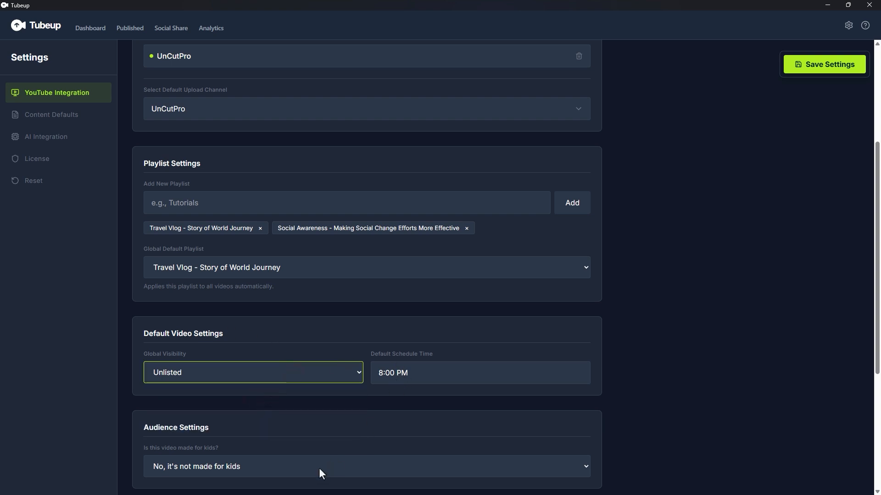
scroll(318, 468, "down", 4)
left_click(294, 289)
left_click(287, 312)
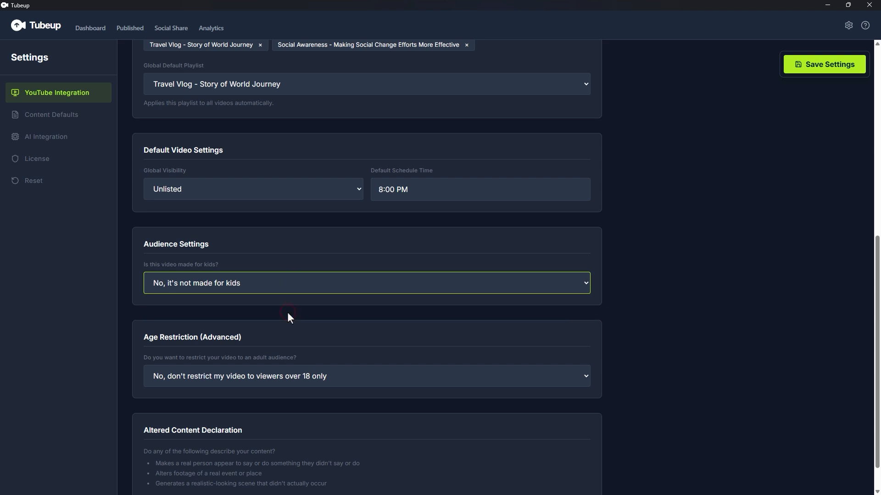
scroll(287, 312, "down", 1)
left_click(290, 340)
left_click(256, 367)
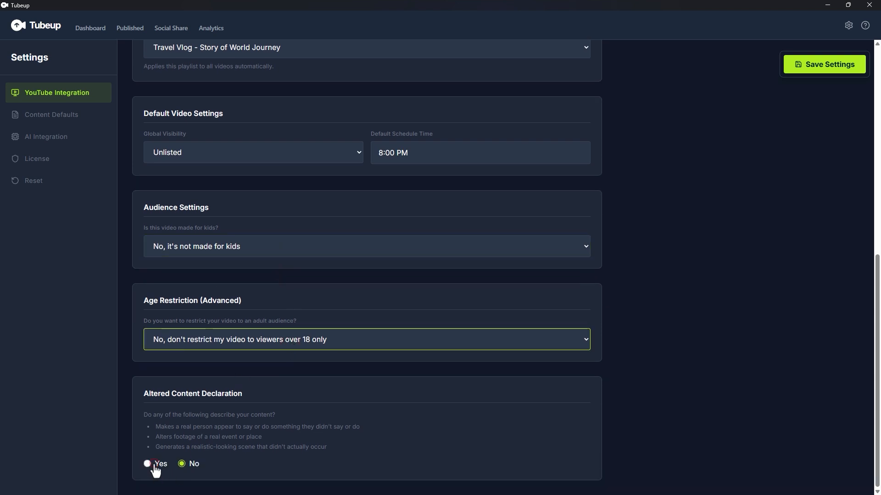
scroll(182, 463, "up", 9)
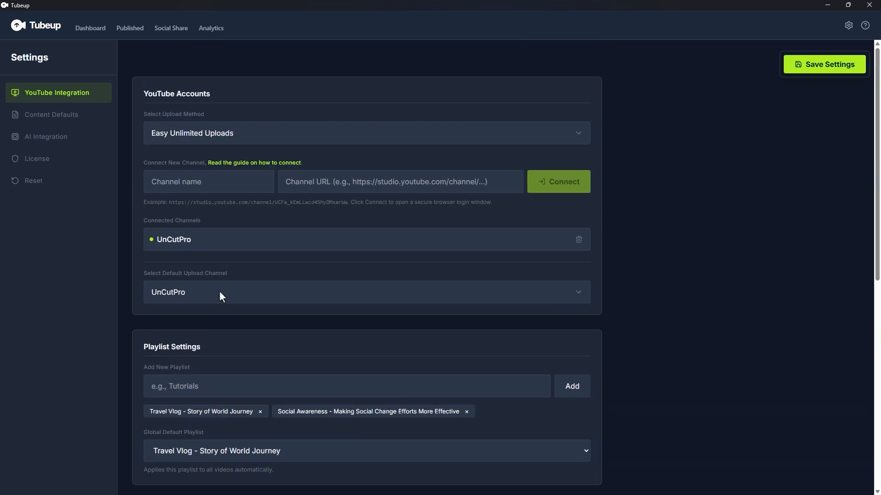
Return to the Dashboard and copy the ID of the hidden mountain village video
left_click(94, 32)
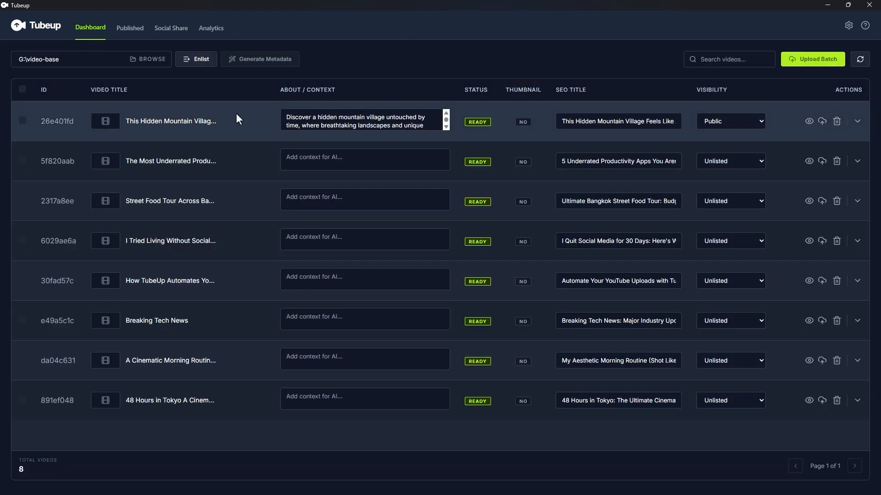
double_click(48, 121)
key("ctrl+c")
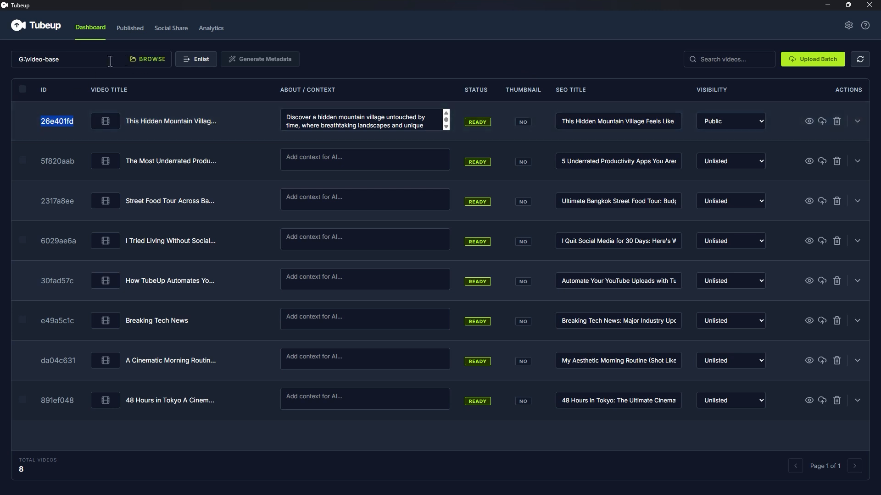
Switch to File Explorer and rename Travel.png in the video-base thumbnail folder to the copied video ID, 26e401fd
left_click_drag(110, 61, 14, 62)
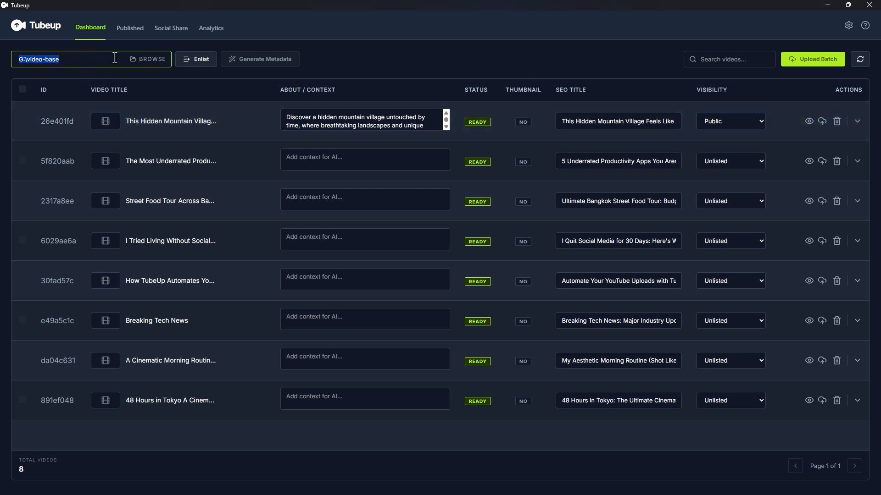
left_click(150, 59)
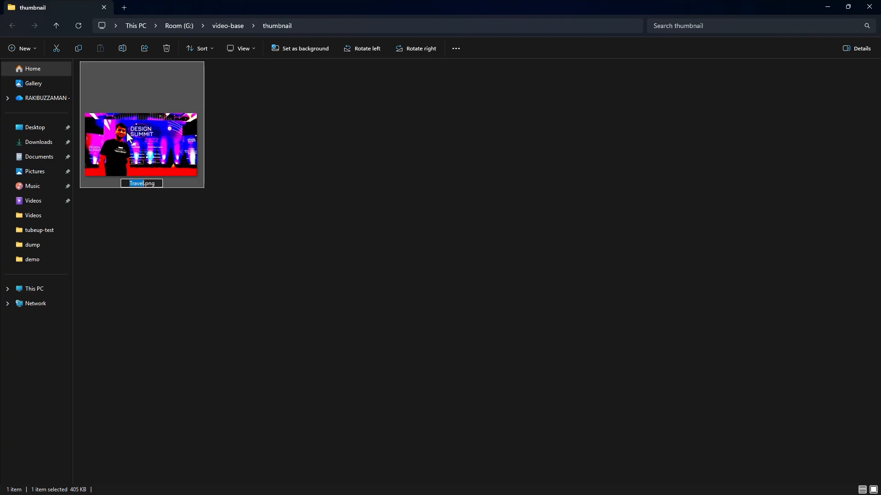
right_click(139, 182)
left_click(188, 222)
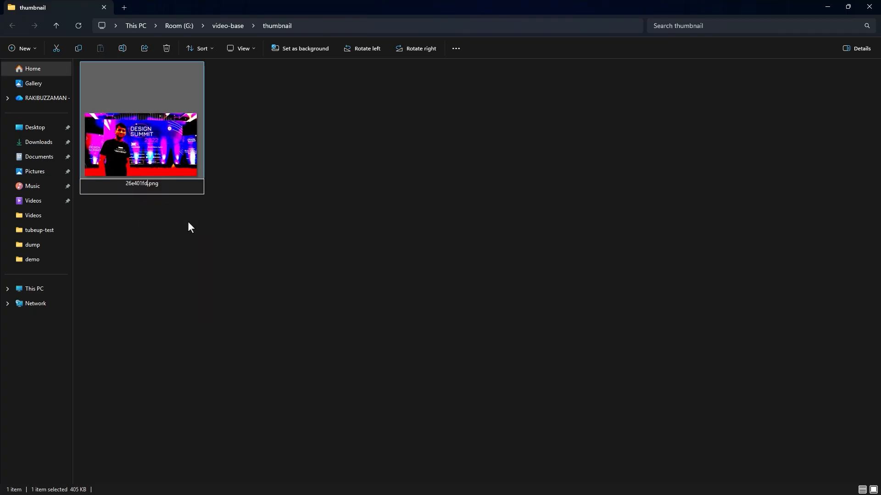
left_click(188, 221)
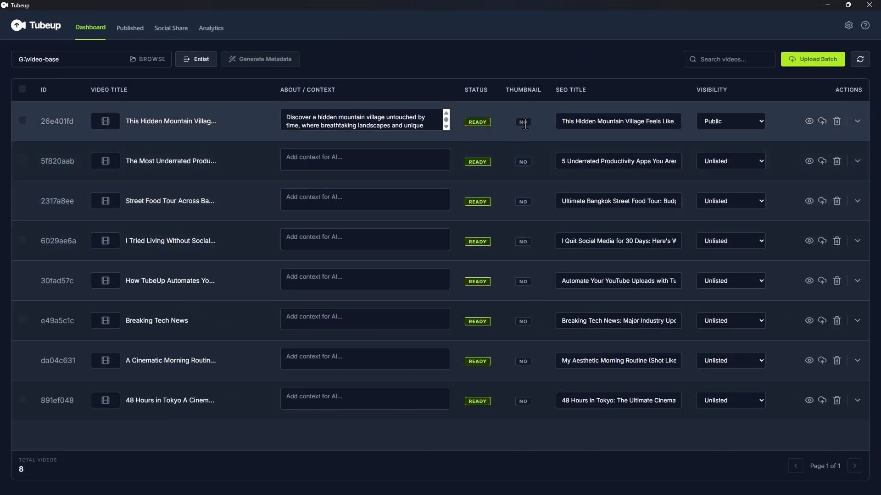
Refresh the Dashboard's video list to pick up the thumbnail, and upload the hidden mountain village video to YouTube
left_click(857, 60)
left_click_drag(535, 120, 512, 119)
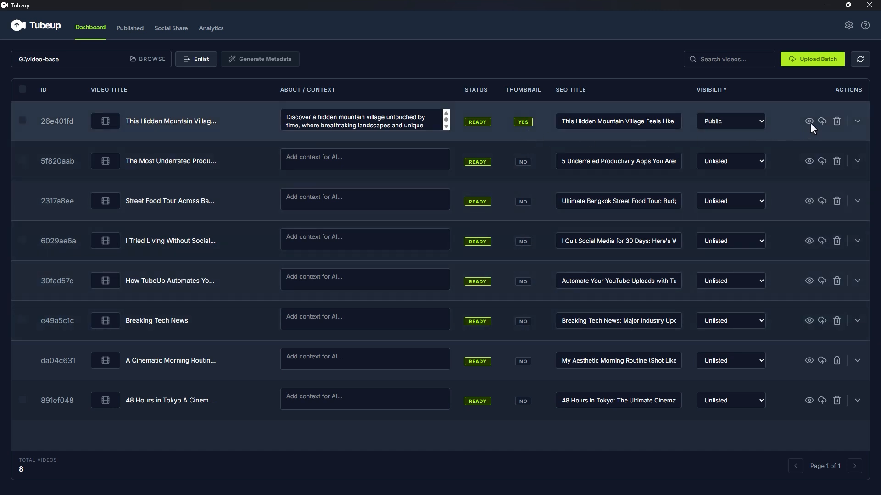
left_click(821, 122)
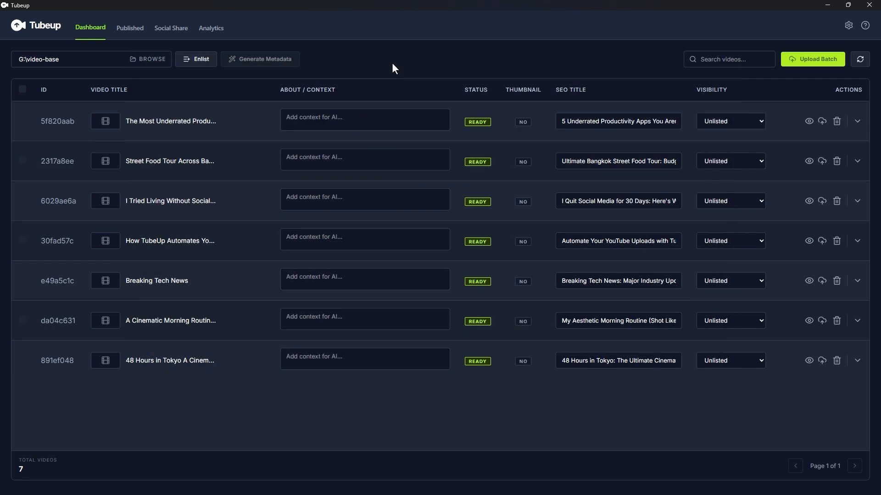
Open the preview of the hidden mountain village video in the published list and examine its thumbnail
left_click(135, 38)
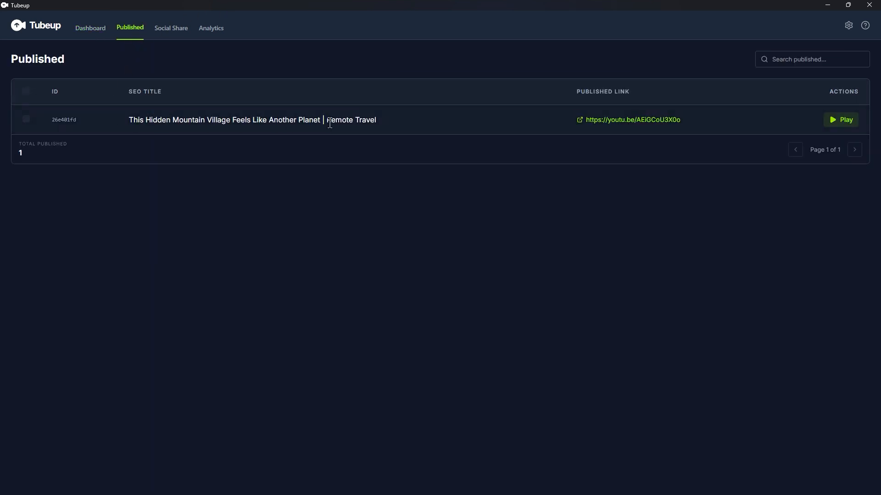
left_click(849, 121)
scroll(849, 124, "down", 3)
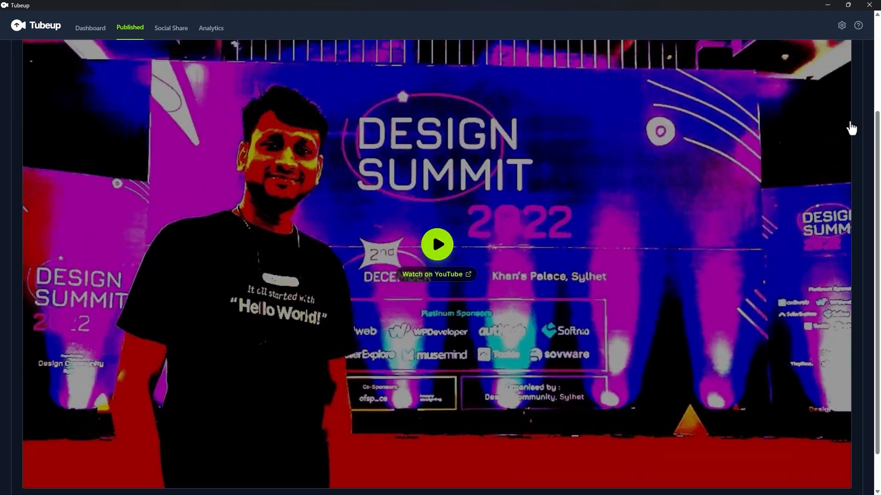
scroll(849, 124, "up", 3)
scroll(653, 123, "down", 2)
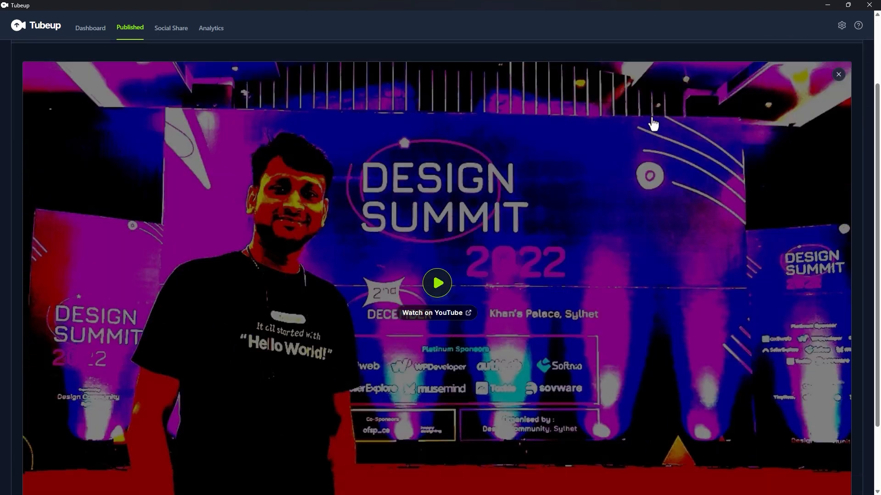
Switch to YouTube Studio and review the uploaded video's description, thumbnail, playlist and tags on its details page
key("alt+Tab")
scroll(153, 339, "down", 3)
scroll(127, 151, "up", 2)
scroll(177, 279, "down", 15)
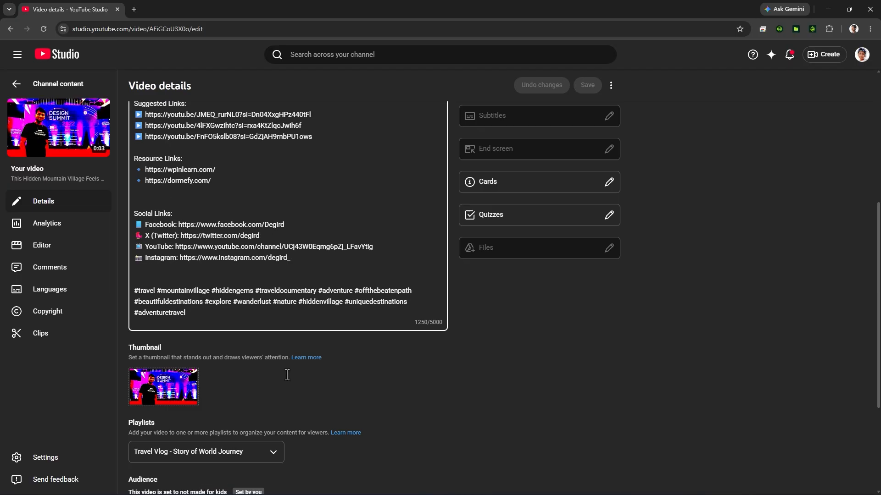
scroll(156, 465, "down", 12)
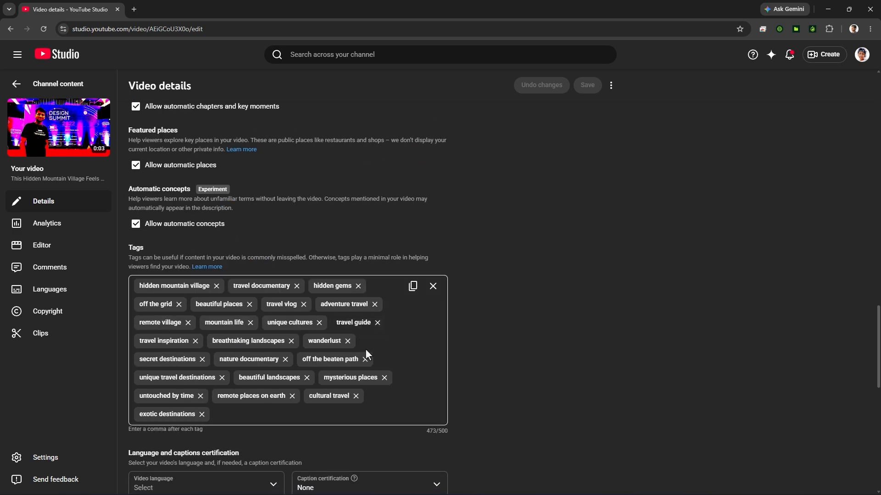
scroll(364, 354, "down", 4)
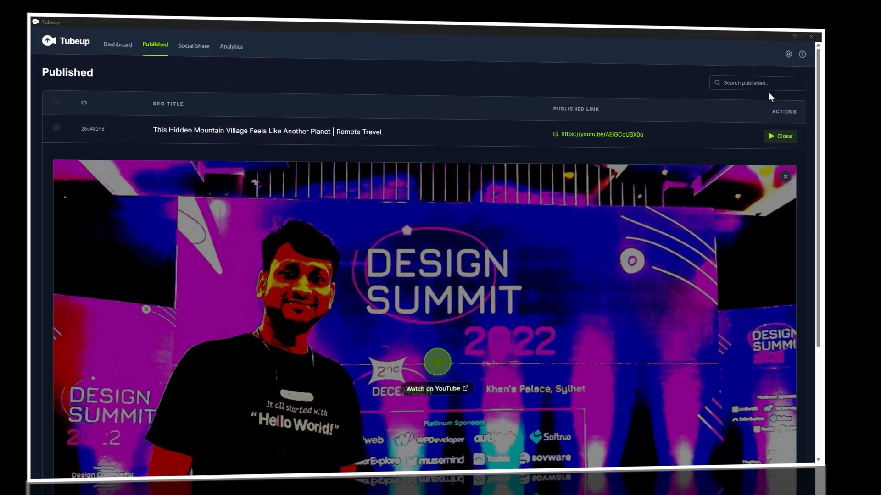
Close the published video's preview and generate social share copy for the hidden mountain village video
left_click(780, 136)
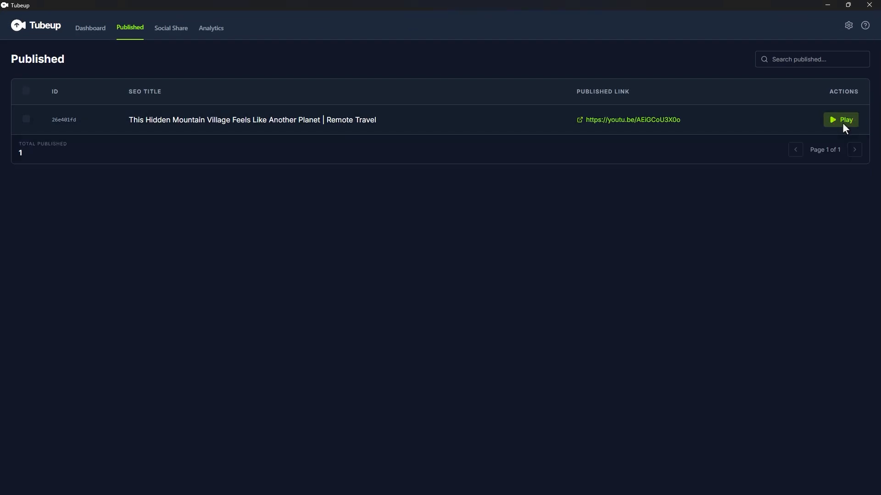
left_click(171, 29)
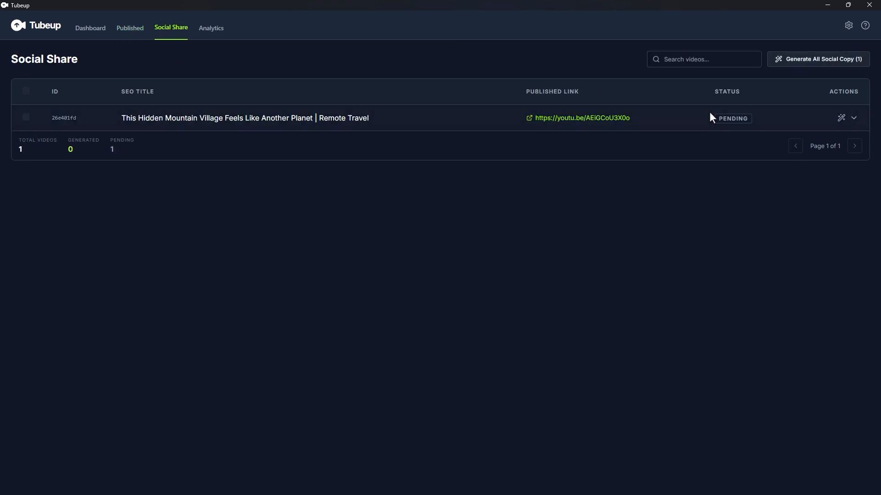
left_click(854, 118)
left_click(841, 117)
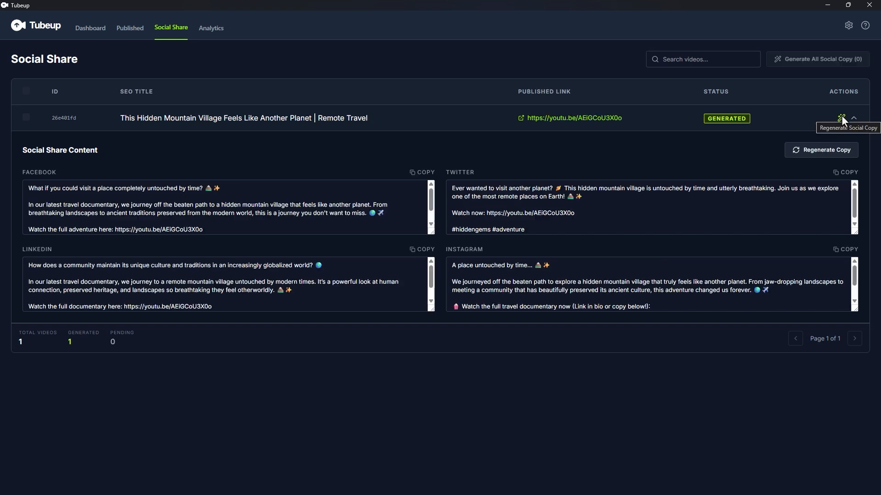
Read through the generated Facebook post and copy its text
left_click(325, 219)
scroll(325, 218, "down", 1)
scroll(326, 218, "up", 1)
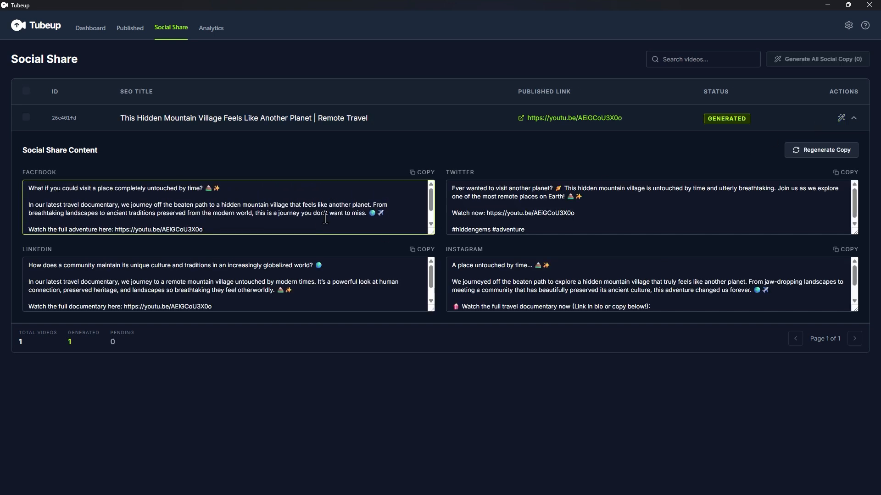
scroll(325, 219, "down", 1)
left_click(422, 173)
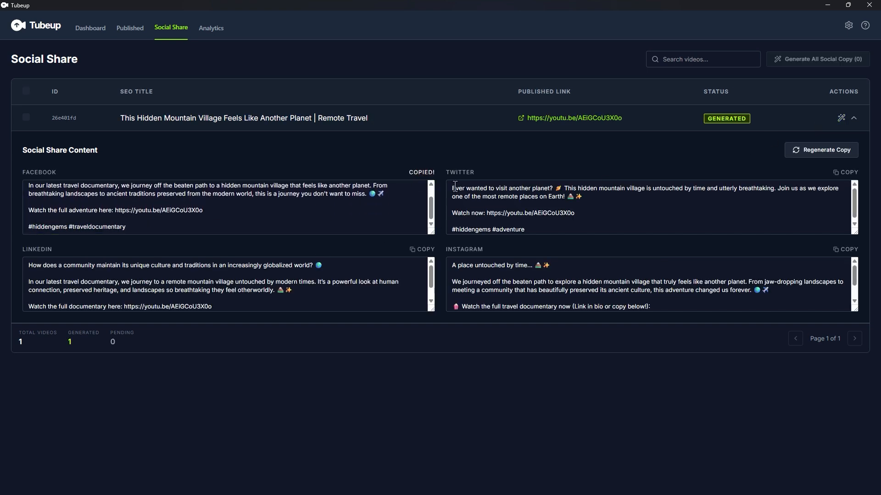
Check the Analytics page and open its guide on how to use 'Reliable Uploads & Analytics'
left_click(216, 33)
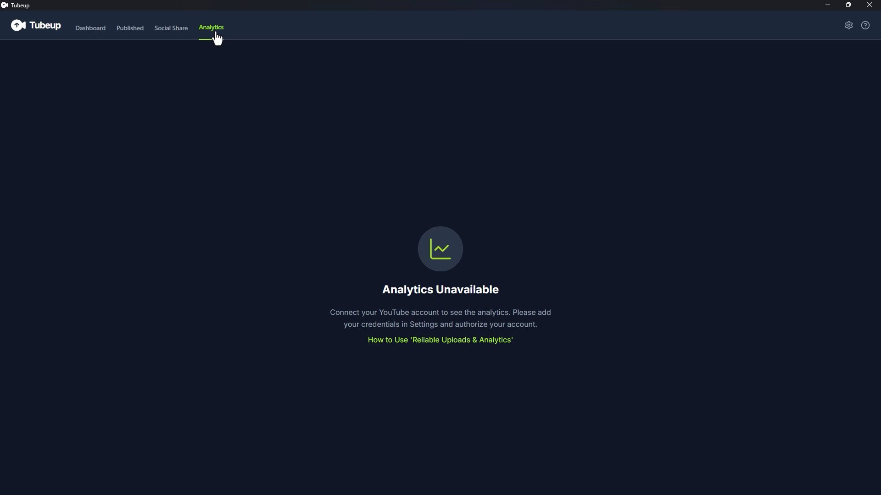
left_click(459, 341)
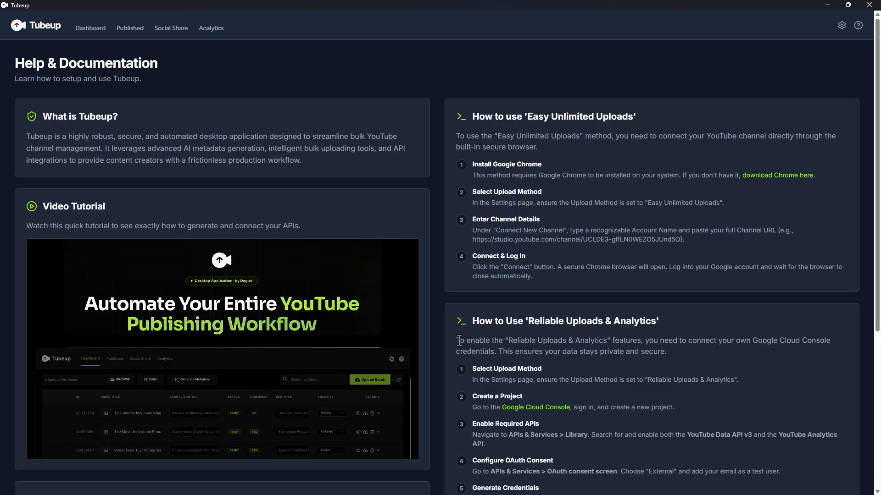
left_click_drag(471, 323, 668, 320)
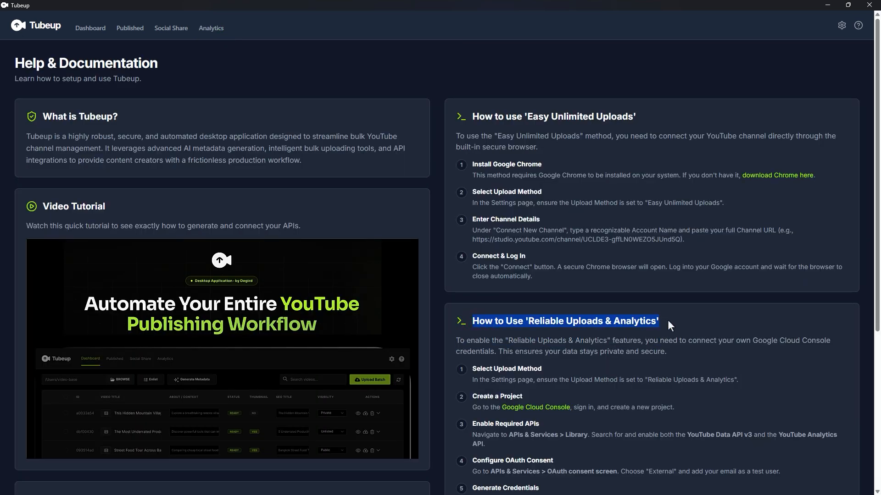
Open the Google Cloud Console from the guide, create a project named YT Uploading, and select it
left_click(538, 408)
left_click(141, 76)
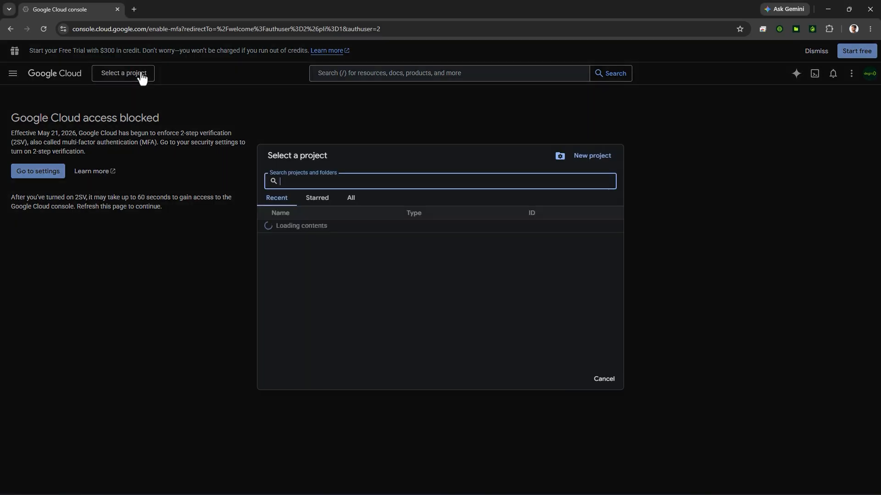
left_click(592, 155)
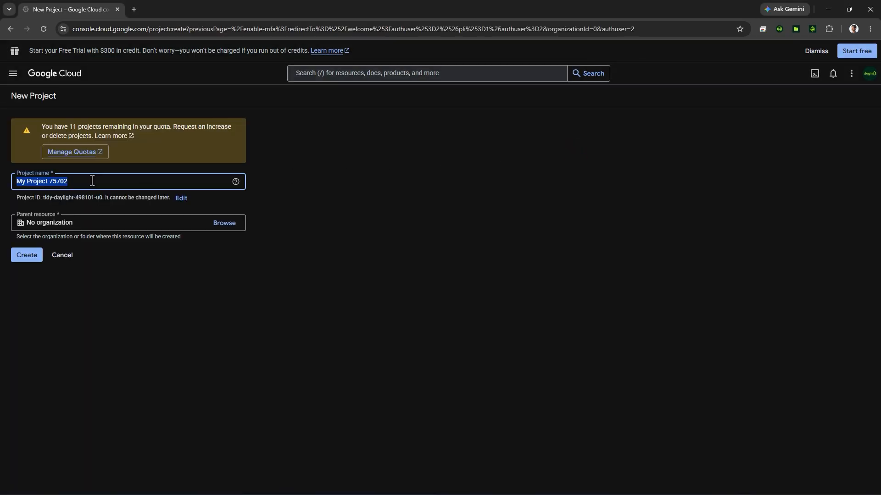
type("YT Uploading")
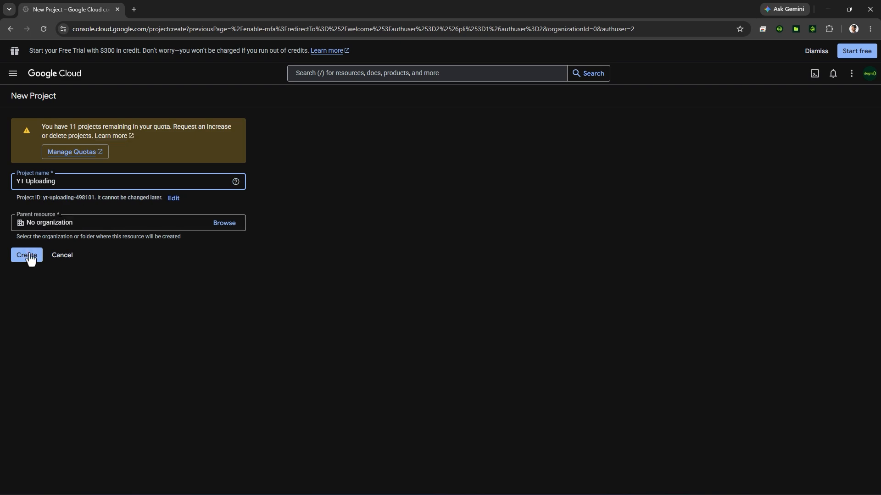
left_click(27, 255)
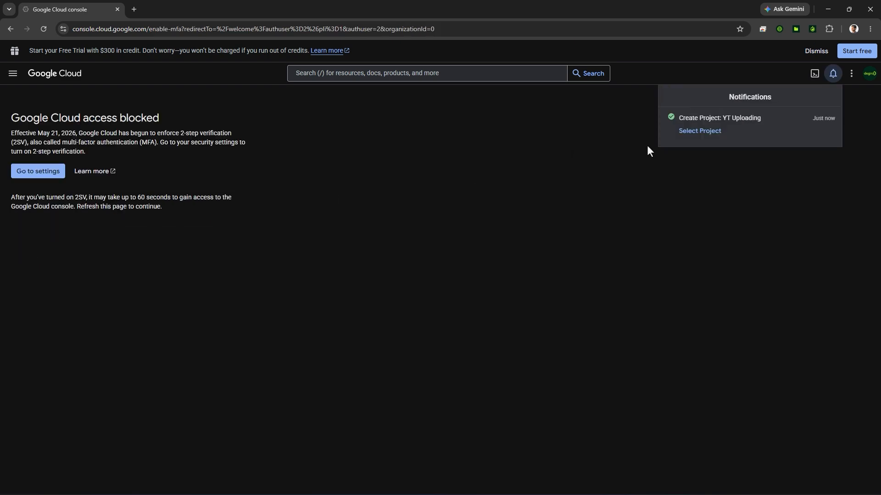
left_click(709, 133)
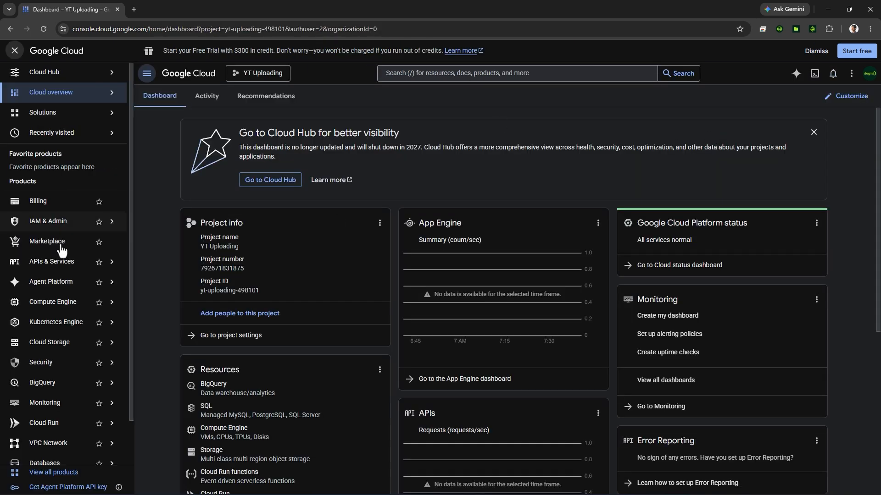
Find YouTube Data API v3 in the API Library and enable it for the YT Uploading project
left_click(64, 261)
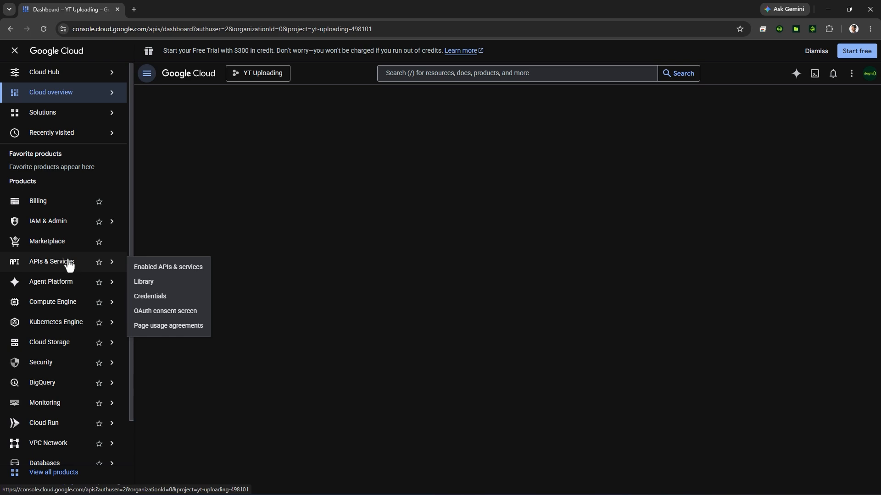
left_click(273, 102)
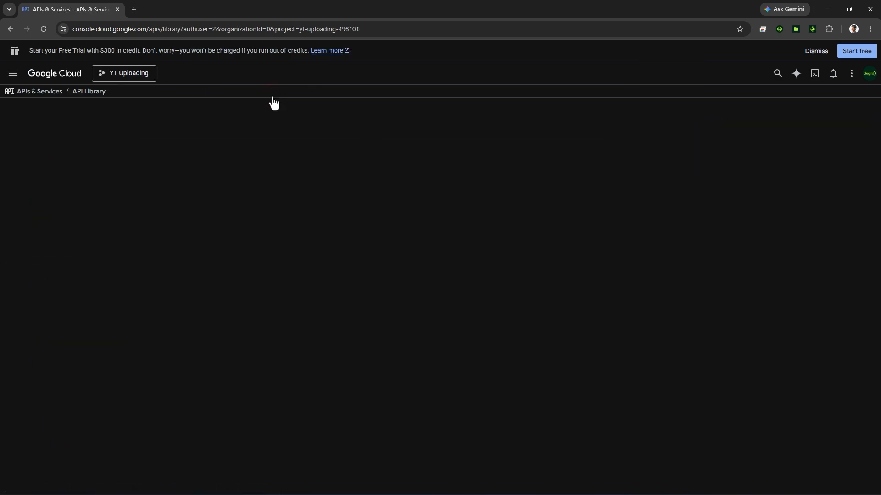
left_click(344, 202)
type("YouTube Data API")
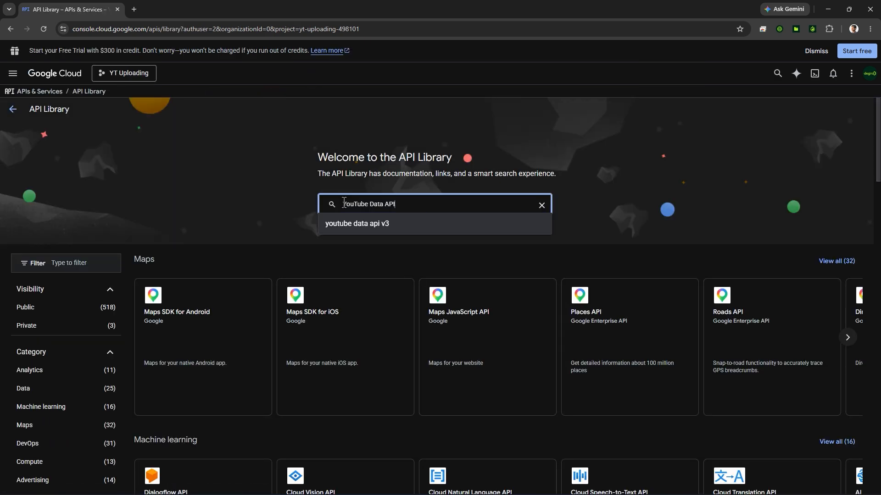
key("Return")
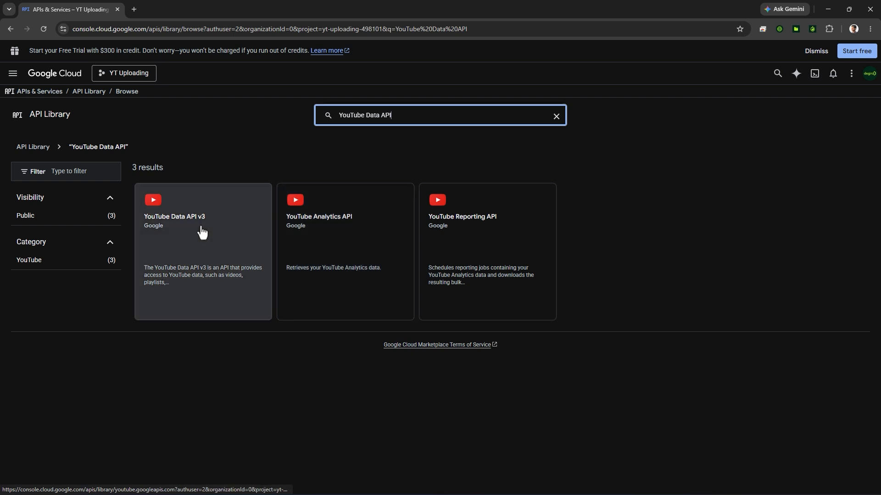
left_click(201, 225)
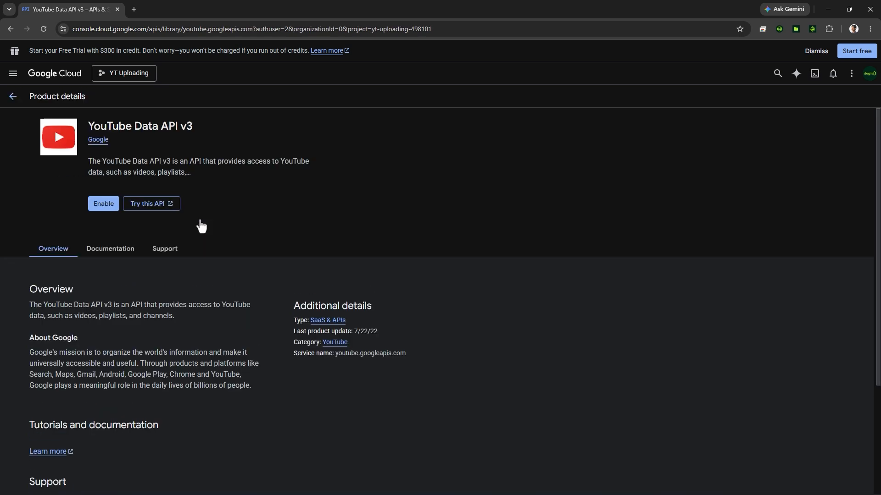
left_click(103, 204)
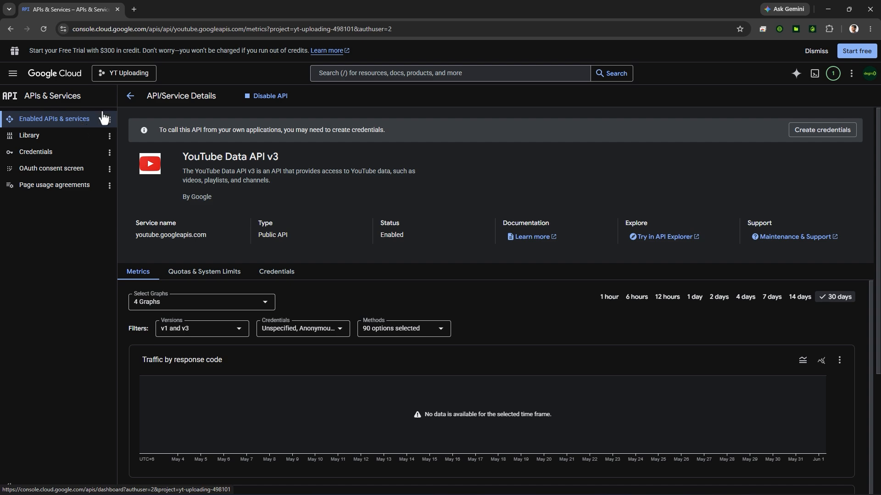
Return to the API Library, find YouTube Analytics API, and enable it for the project
left_click(131, 98)
left_click(231, 99)
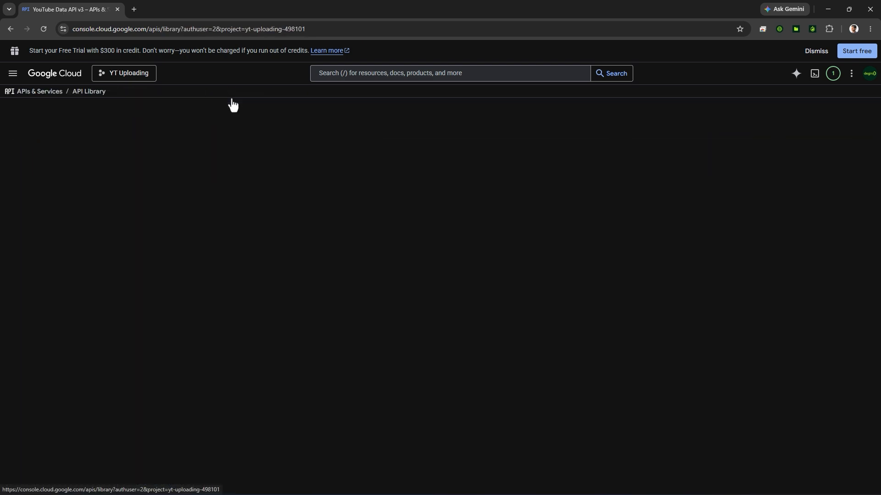
left_click(334, 204)
type("YouTube Analytics API")
key("Return")
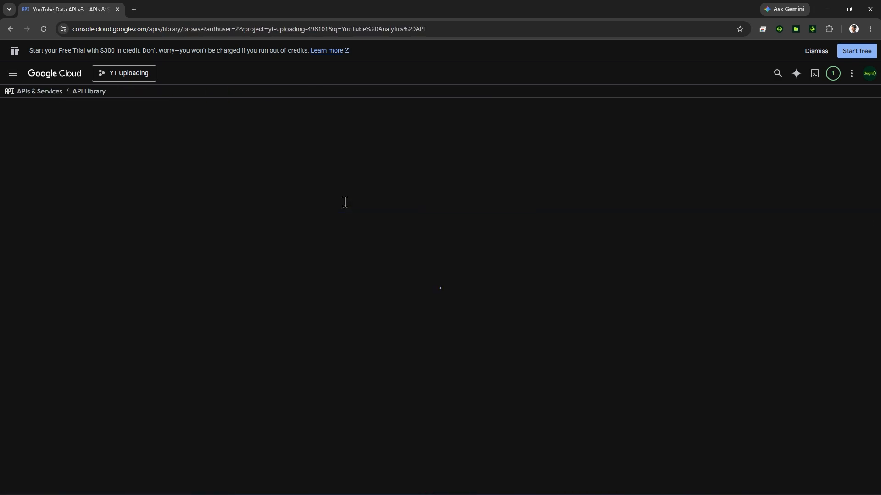
left_click(205, 221)
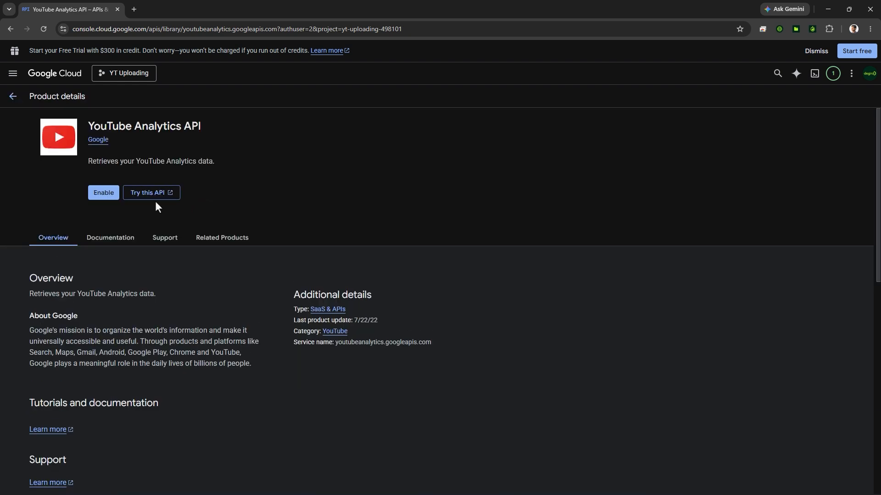
left_click(104, 192)
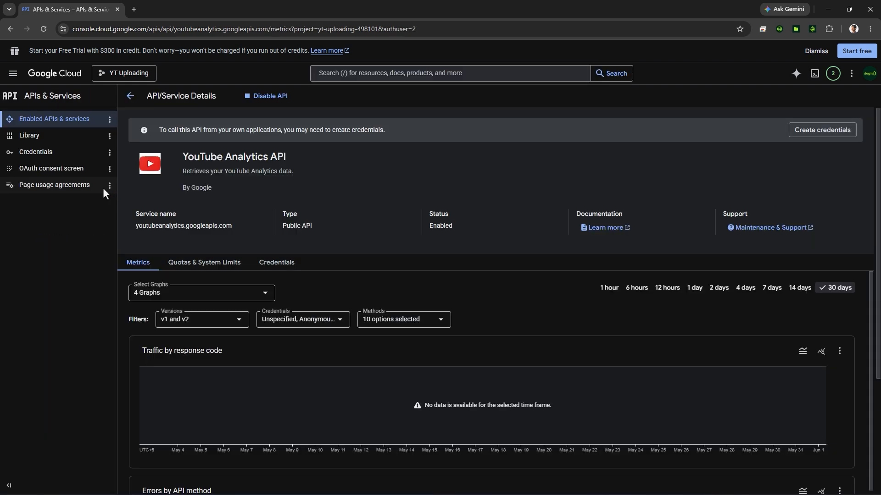
Start the OAuth consent configuration and fill in the app information with the name YT video upload and the user support email
left_click(92, 169)
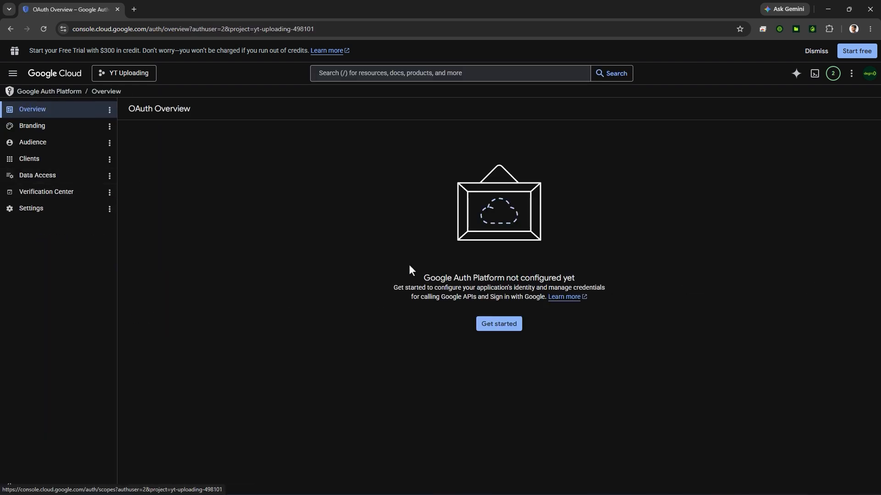
left_click(496, 326)
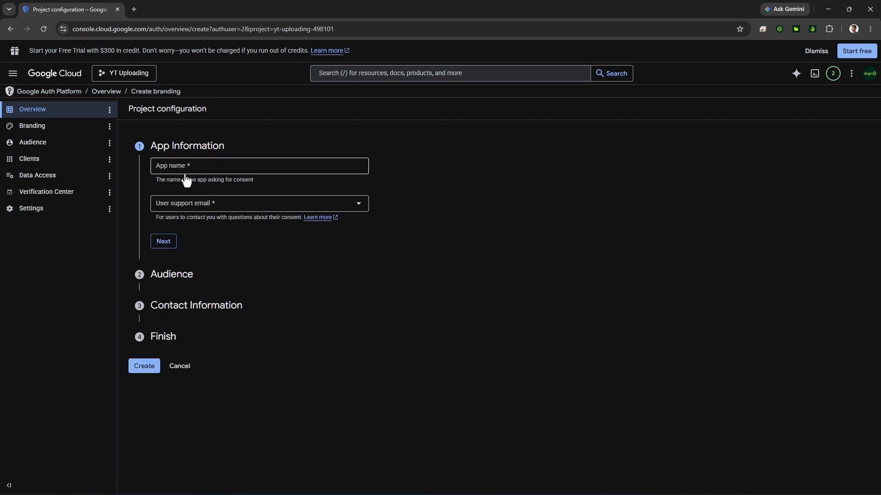
left_click(164, 173)
type("YT video upload")
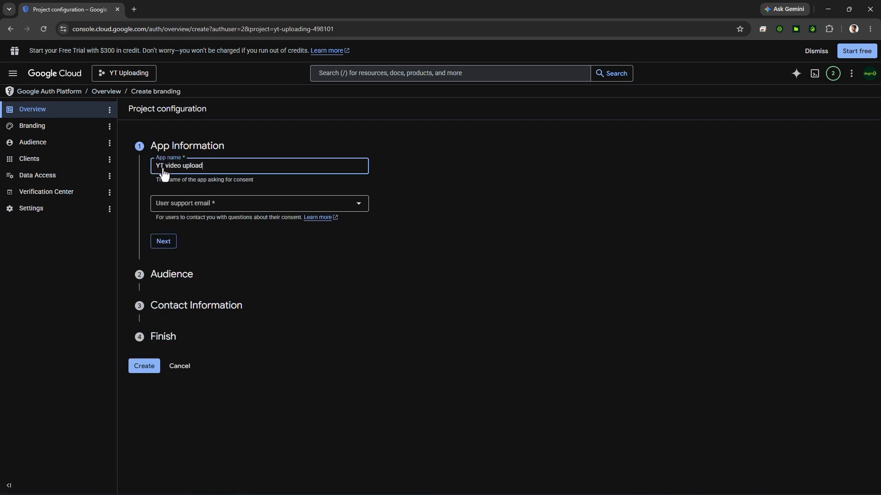
left_click(172, 205)
left_click(288, 213)
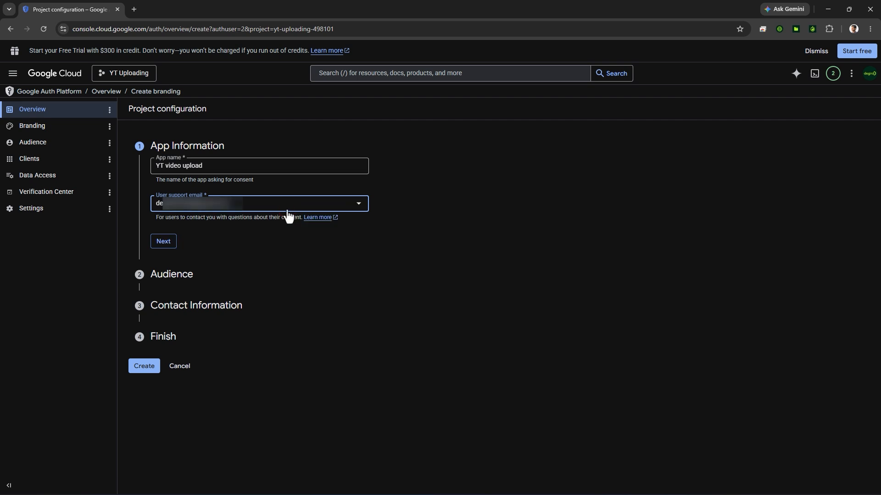
left_click(163, 241)
Set the OAuth app's audience to External and enter the contact email address
left_click(168, 256)
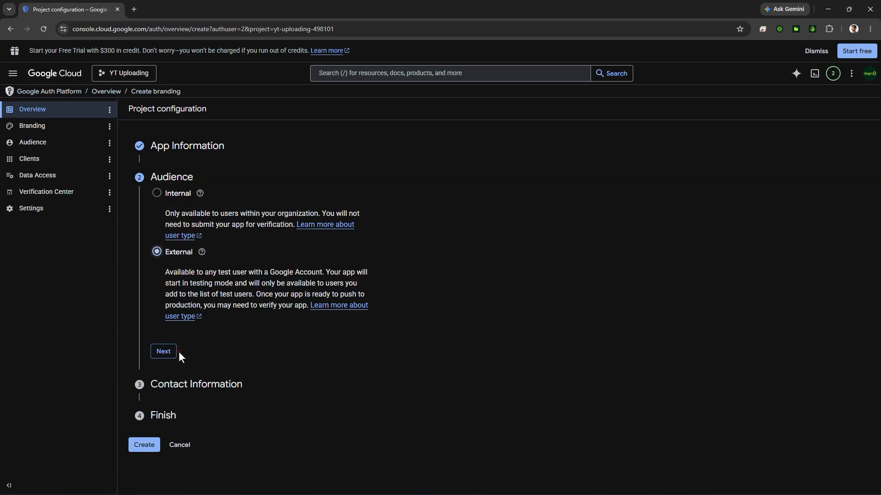
left_click(167, 352)
left_click(156, 230)
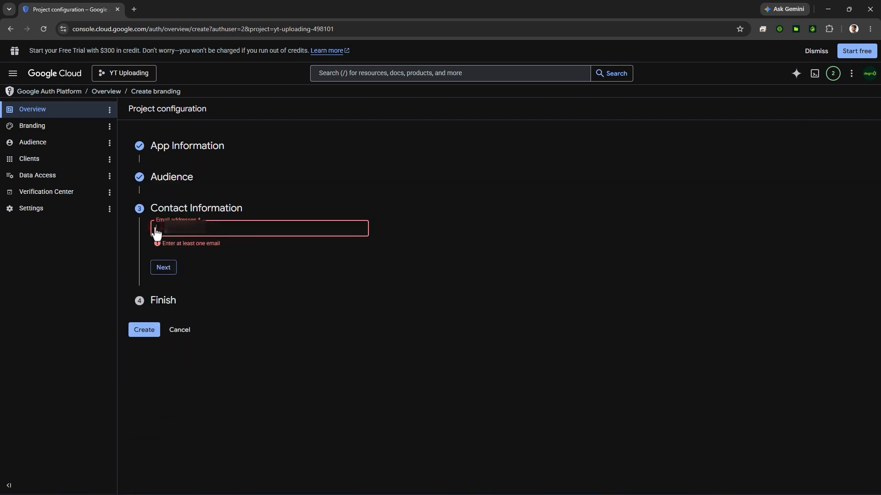
key("ctrl+v")
left_click(160, 271)
Agree to the Google API Services User Data Policy and create the OAuth configuration
left_click(157, 254)
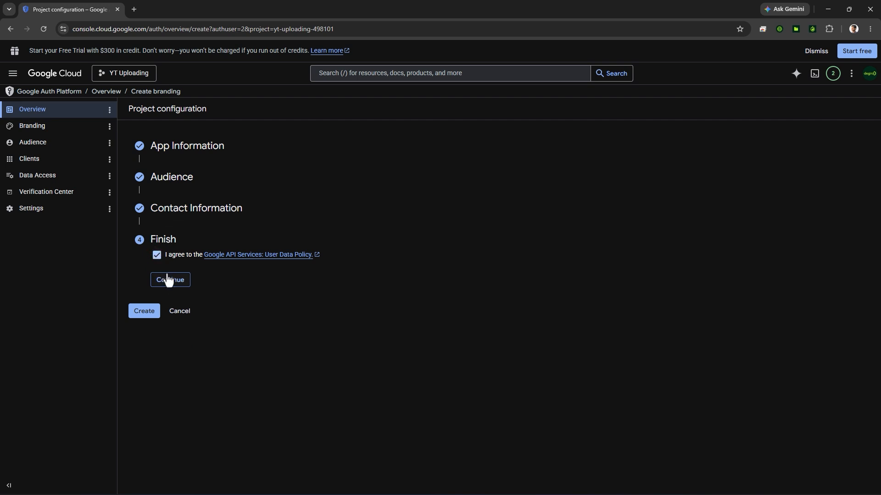
left_click(172, 277)
left_click(145, 270)
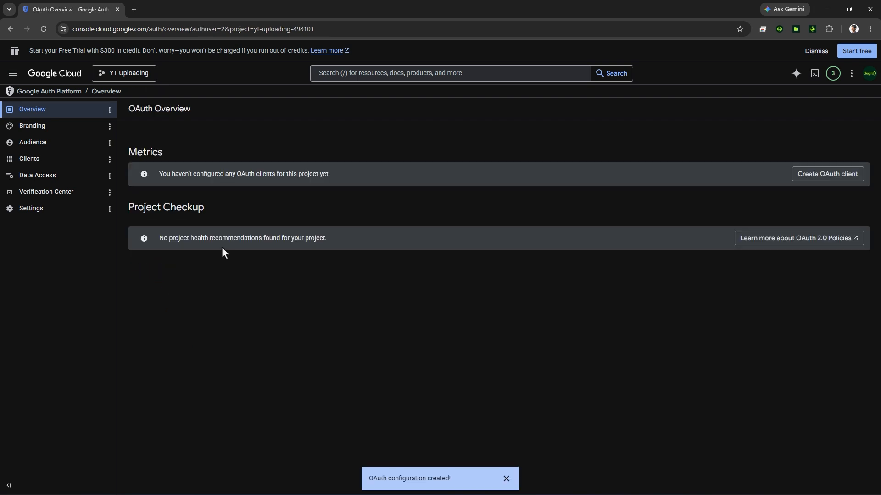
Create an OAuth client with application type Desktop app and the name My tubeup Desktop
left_click(831, 178)
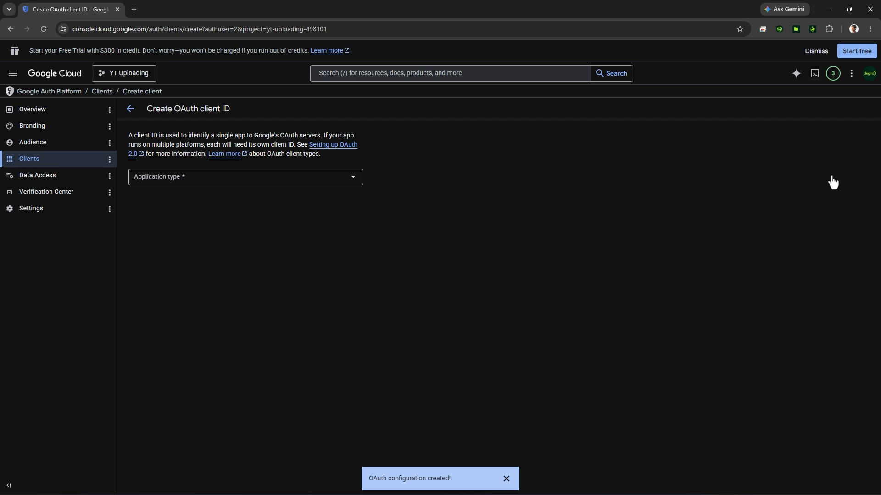
left_click(346, 177)
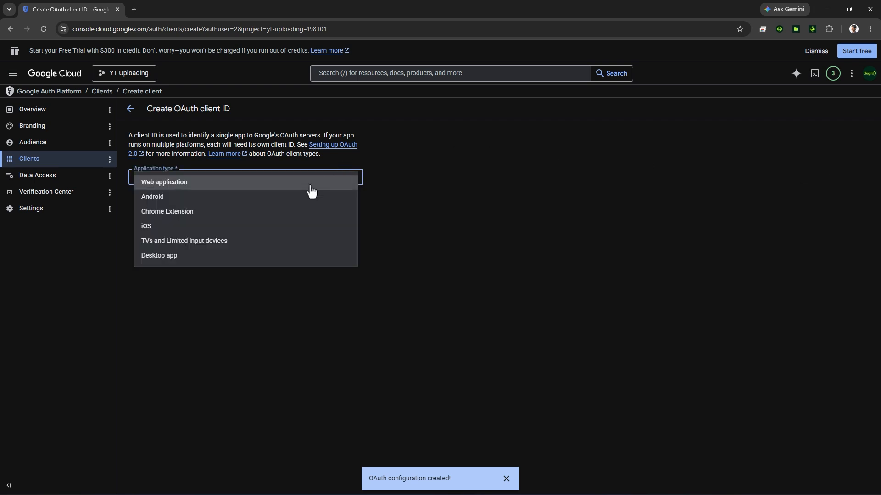
left_click(189, 257)
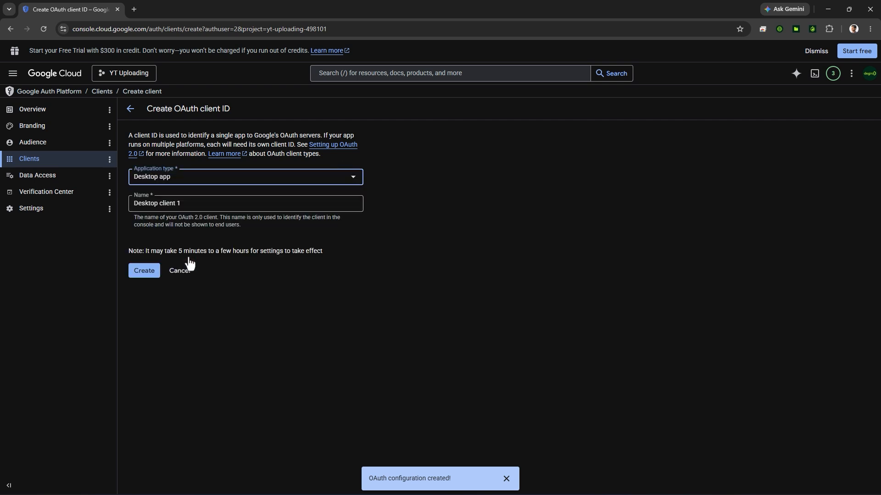
triple_click(178, 209)
type("My tubeup Desktop")
left_click(144, 271)
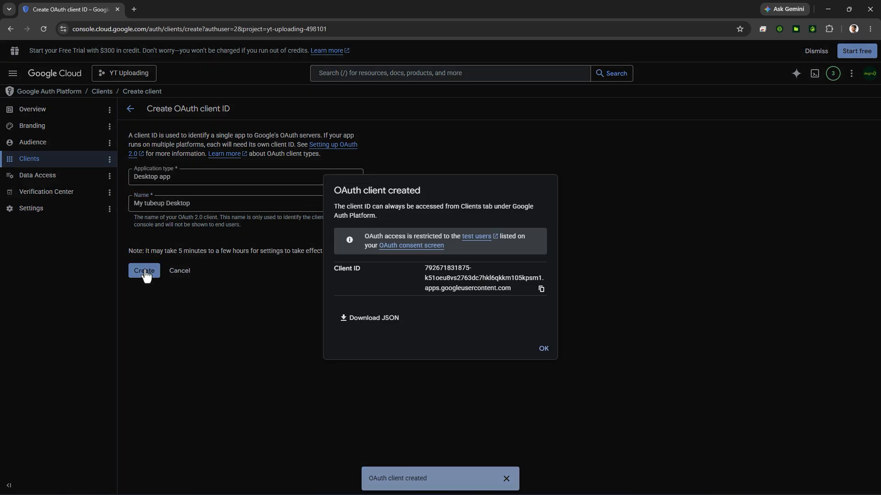
left_click(550, 351)
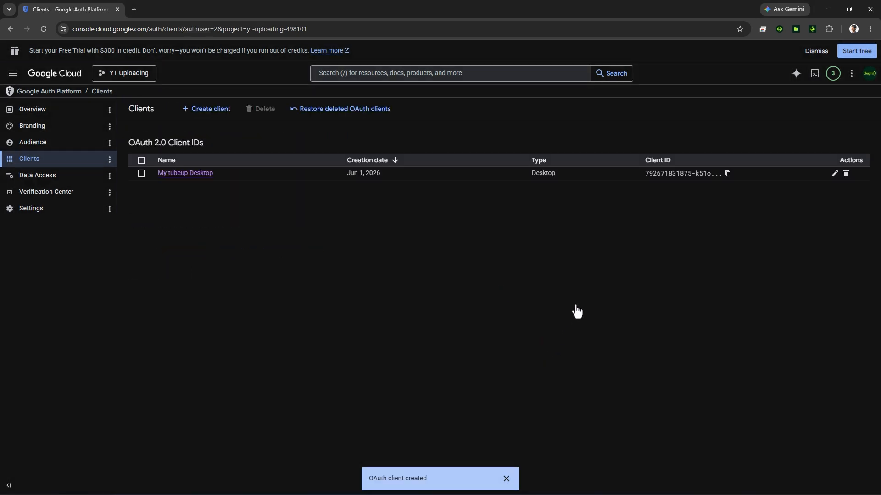
Add the account's email address as a test user in the OAuth audience settings and save it
left_click(59, 147)
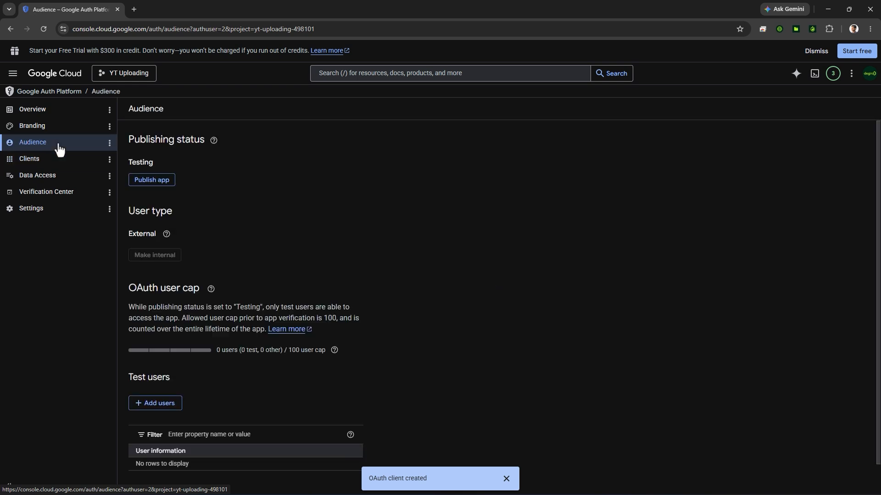
left_click(155, 406)
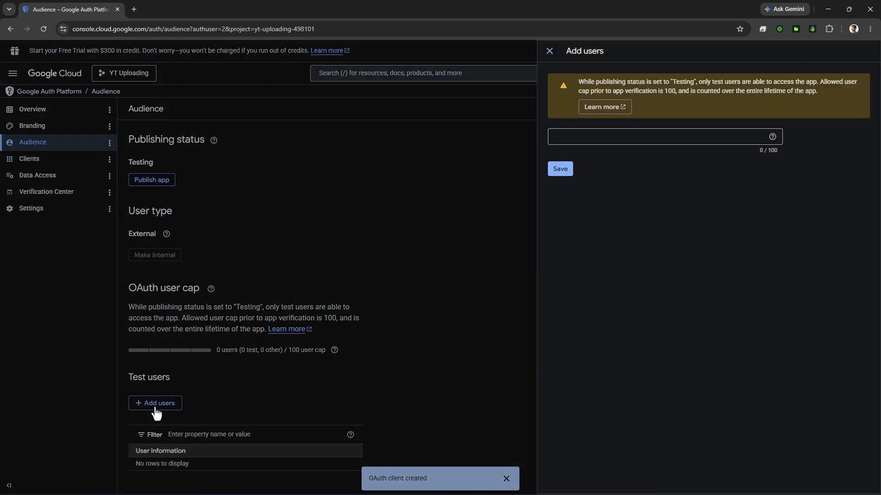
left_click(560, 137)
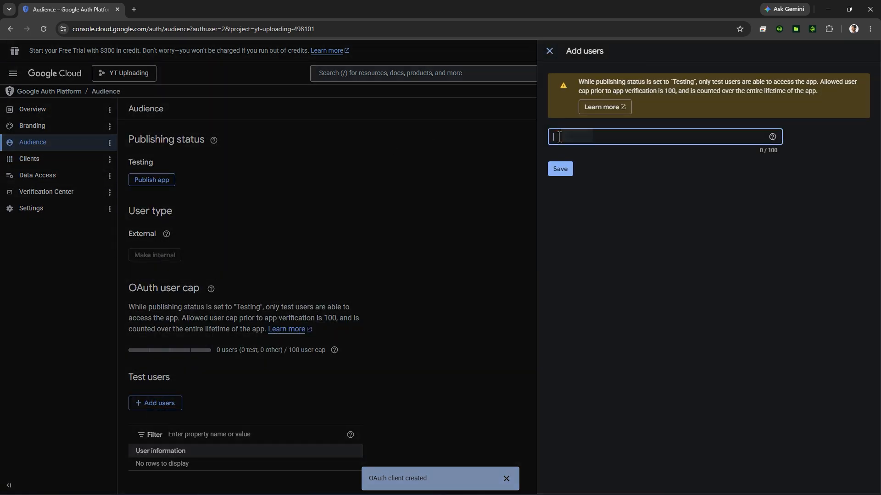
key("ctrl+v")
left_click(560, 169)
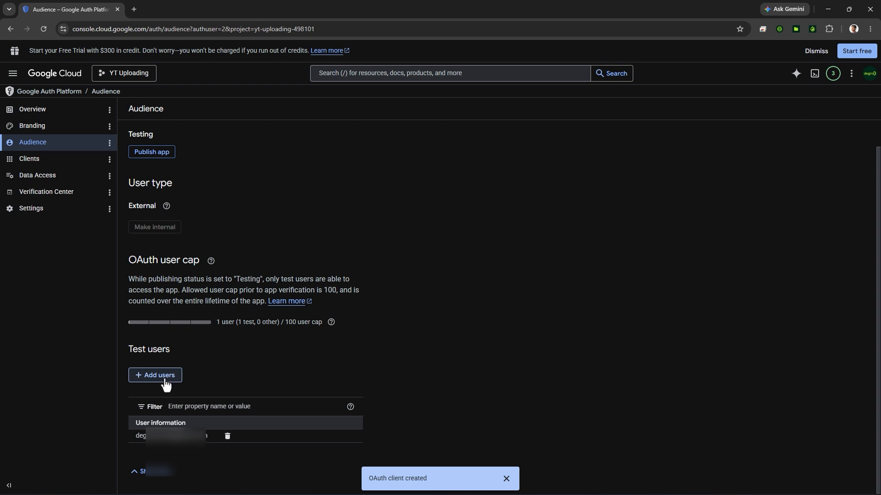
Open the details of the My tubeup Desktop client and copy its client ID
left_click(73, 165)
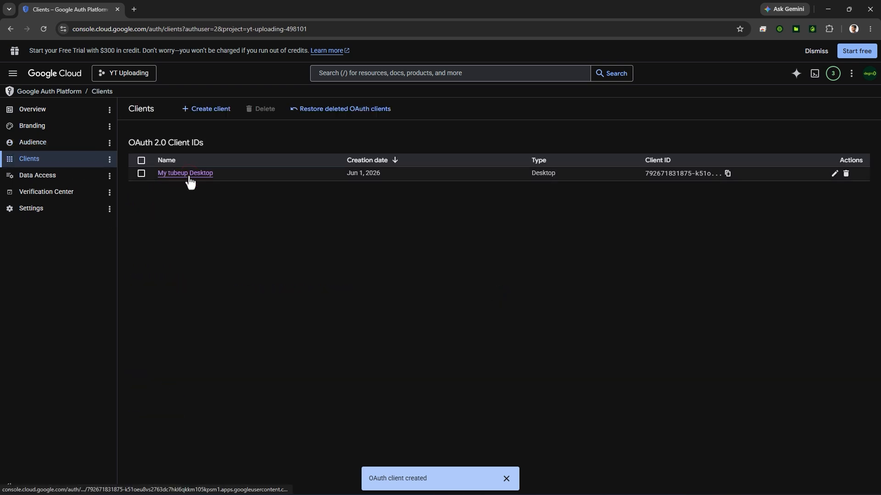
left_click(189, 177)
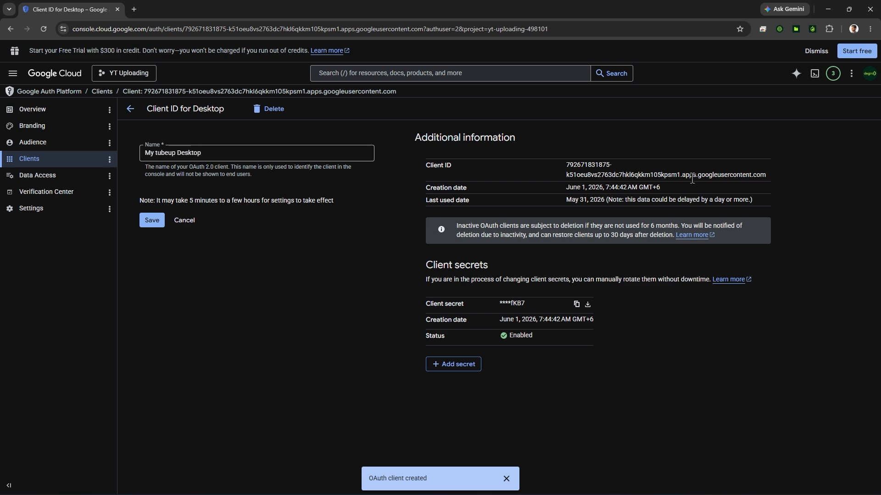
left_click_drag(766, 175, 566, 164)
right_click(575, 167)
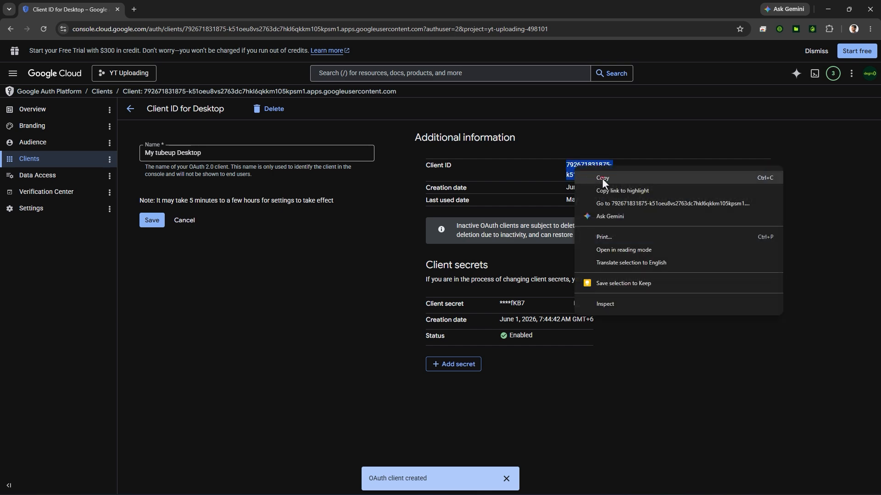
left_click(602, 178)
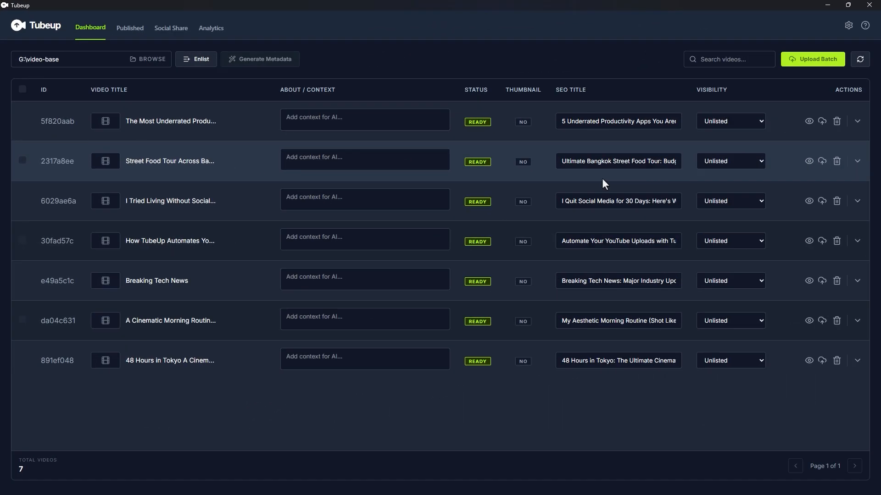
Switch to Tubeup, set the upload method to Reliable Uploads & Analytics, and paste the copied Google Client ID
left_click(849, 25)
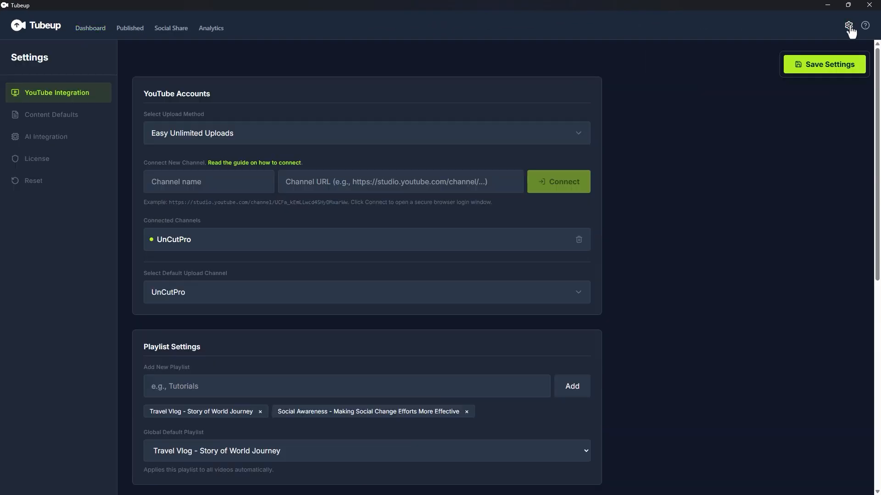
left_click(245, 133)
left_click(251, 164)
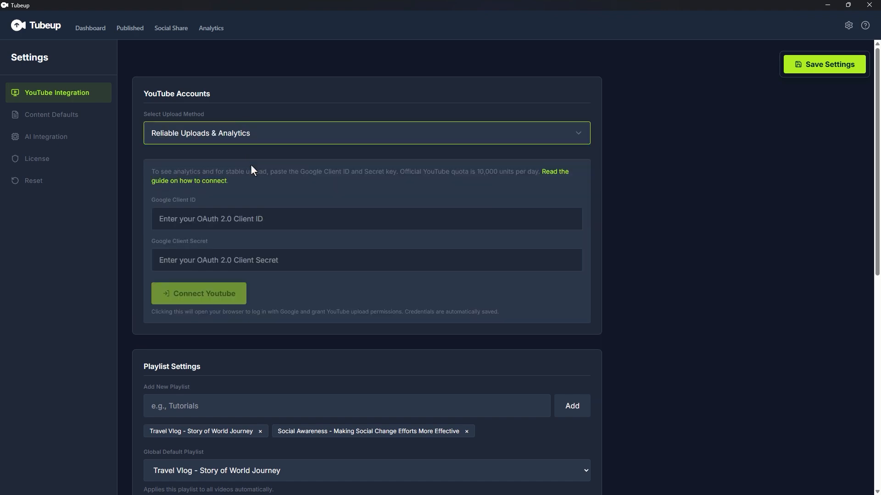
left_click(163, 219)
key("ctrl+v")
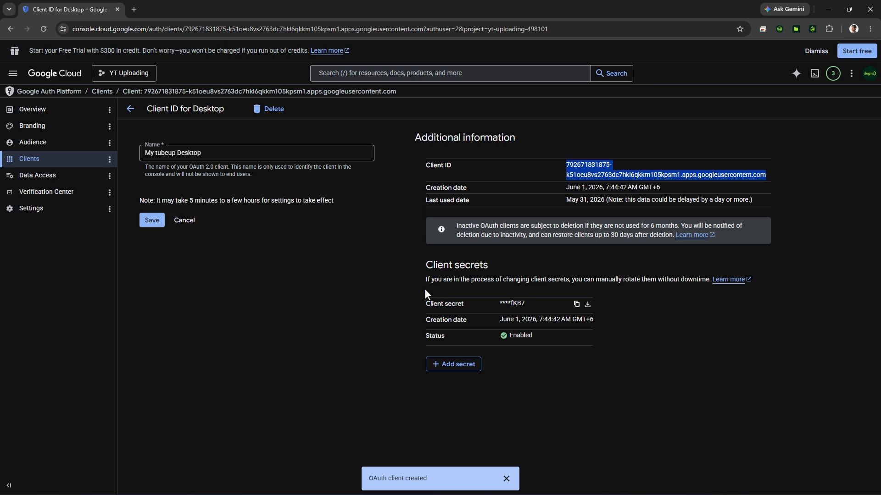
Copy the client secret from Google Cloud and paste it as the Google Client Secret in Tubeup's settings
left_click_drag(425, 303, 463, 305)
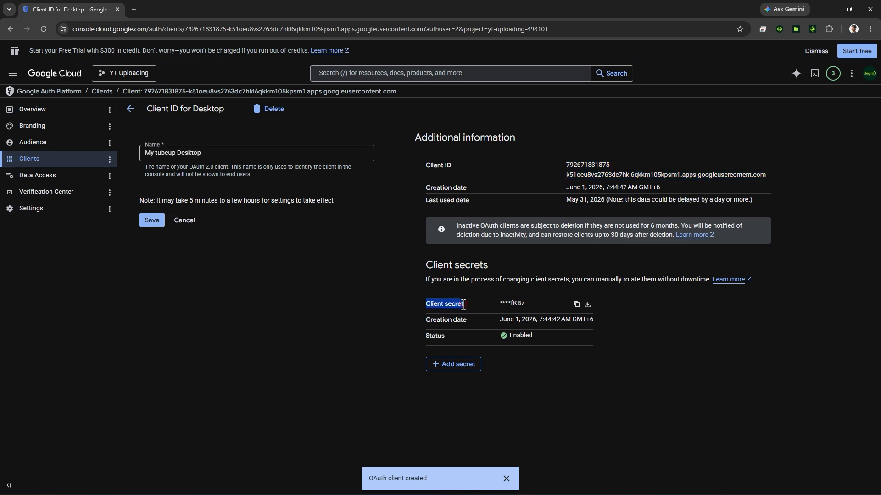
left_click(576, 305)
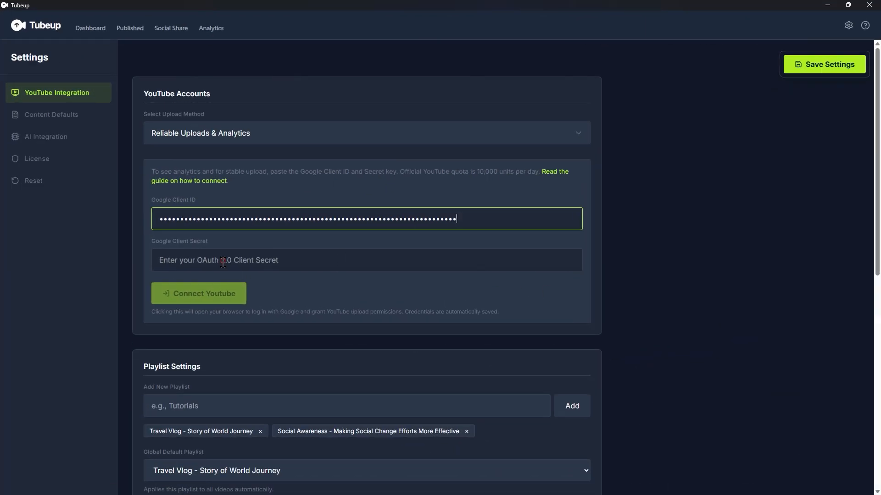
left_click(223, 262)
key("ctrl+v")
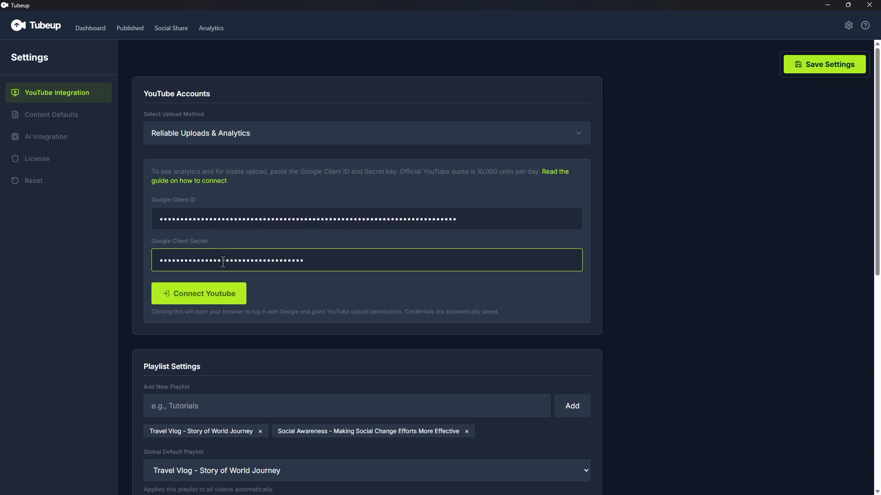
Connect YouTube with the entered credentials and choose the Google account and brand account for sign-in
left_click(197, 293)
left_click_drag(349, 249, 269, 248)
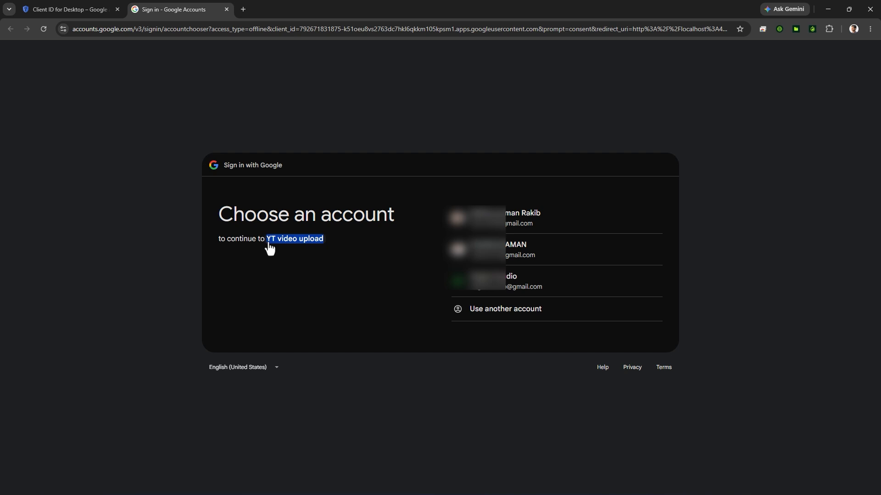
left_click(378, 284)
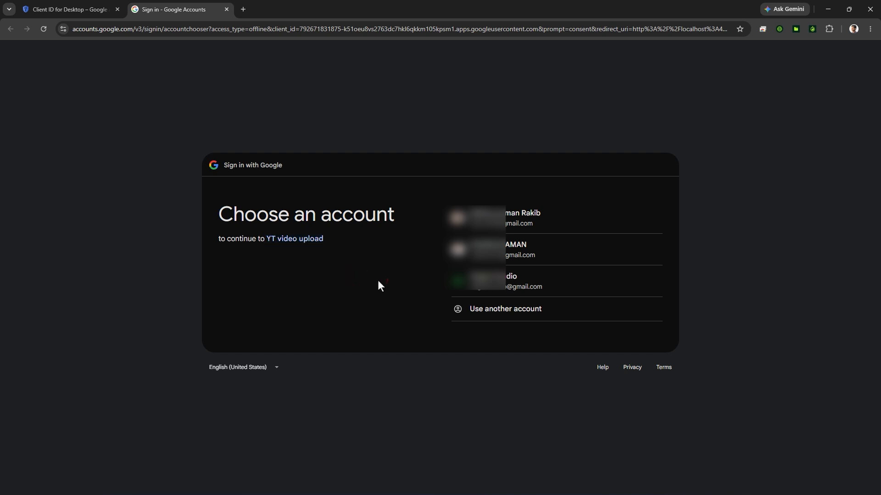
left_click(550, 293)
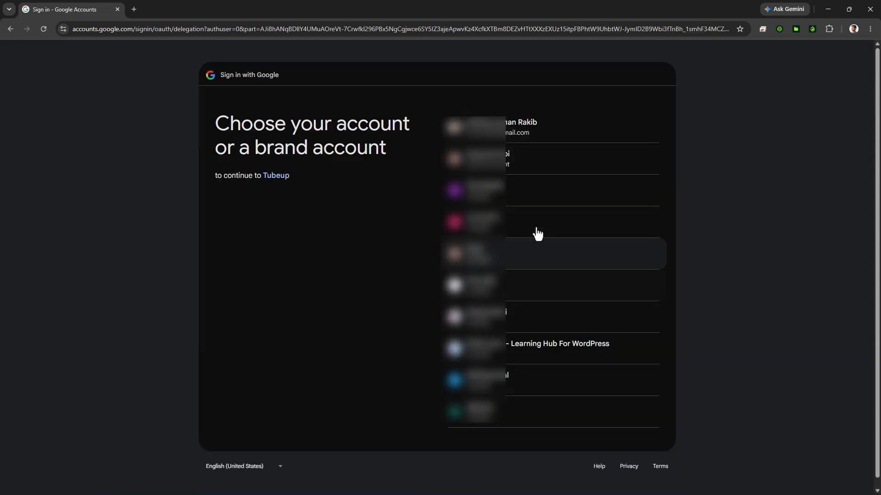
left_click(515, 188)
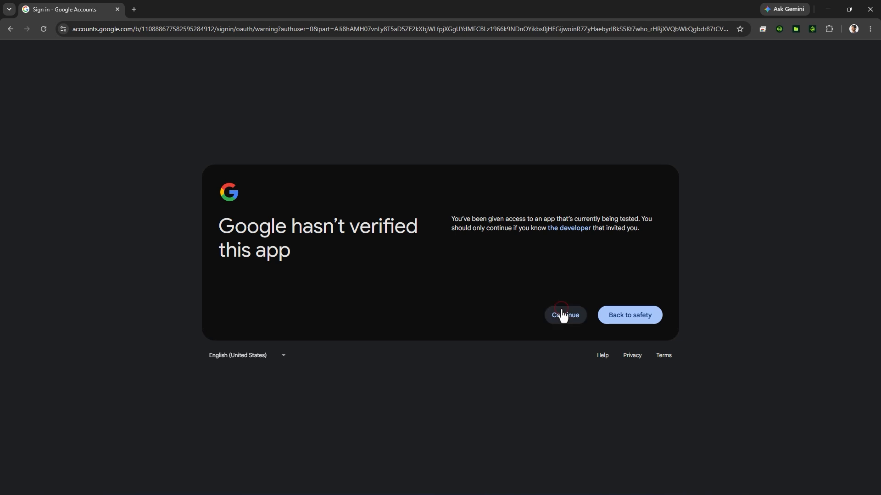
Continue past the unverified app warning, grant Tubeup all the requested YouTube permissions, and return to Tubeup
left_click(563, 316)
left_click(482, 149)
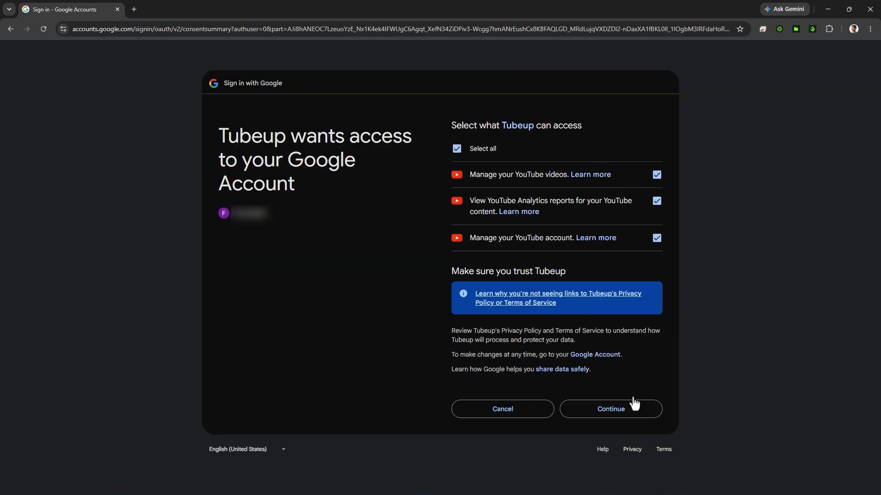
left_click(626, 408)
key("alt+Tab")
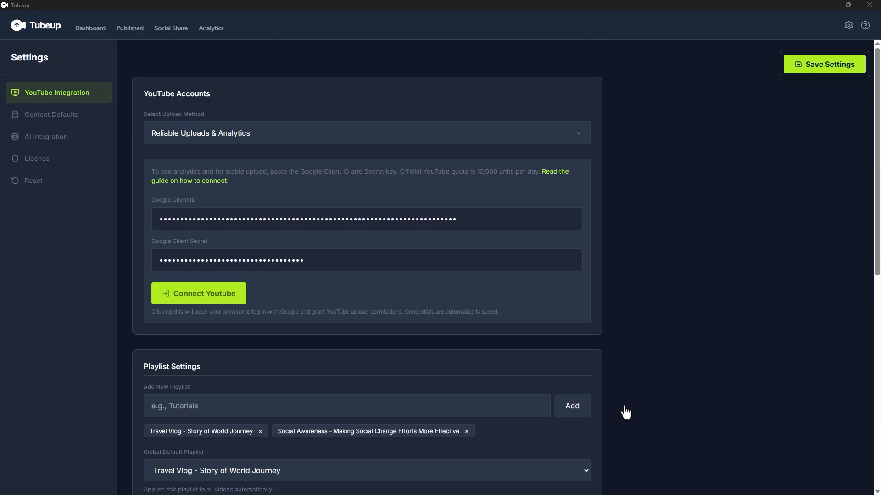
Review the connected channel's performance overview and recent videos in Analytics
left_click(213, 28)
scroll(819, 74, "down", 6)
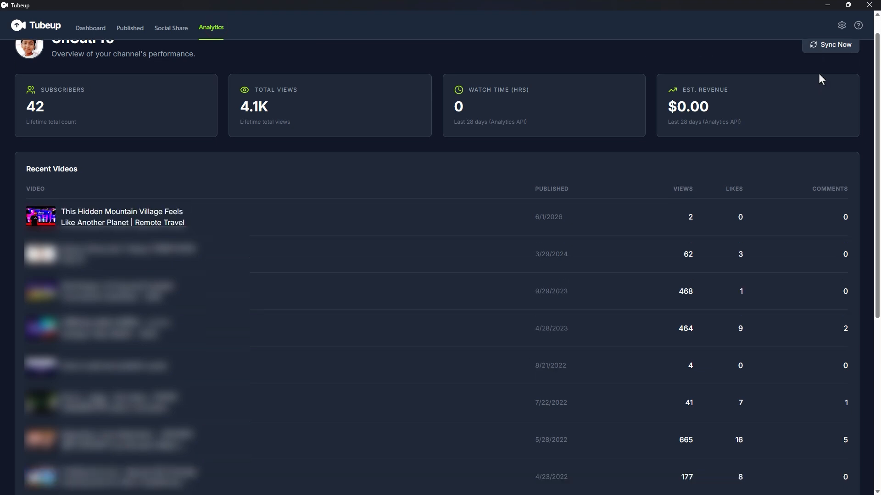
scroll(819, 73, "up", 6)
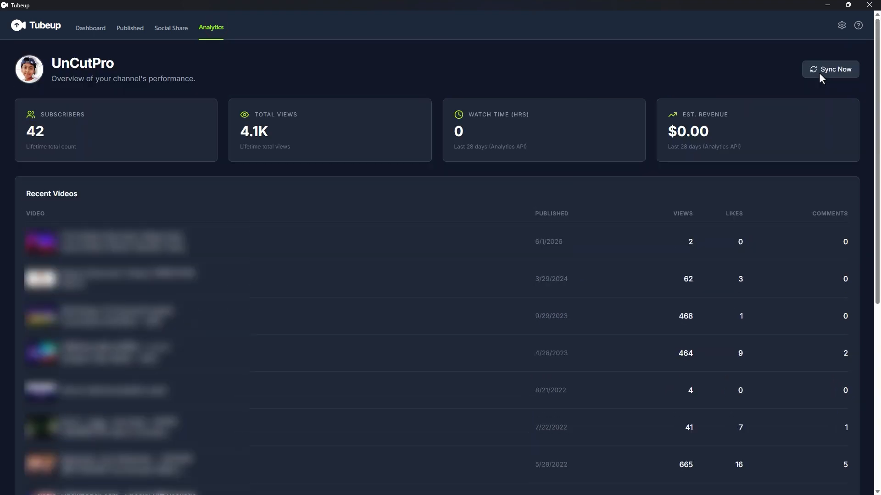
Expand the first pending video on the Dashboard and assign it to the playlist Travel Vlog - Story of World Journey
left_click(91, 29)
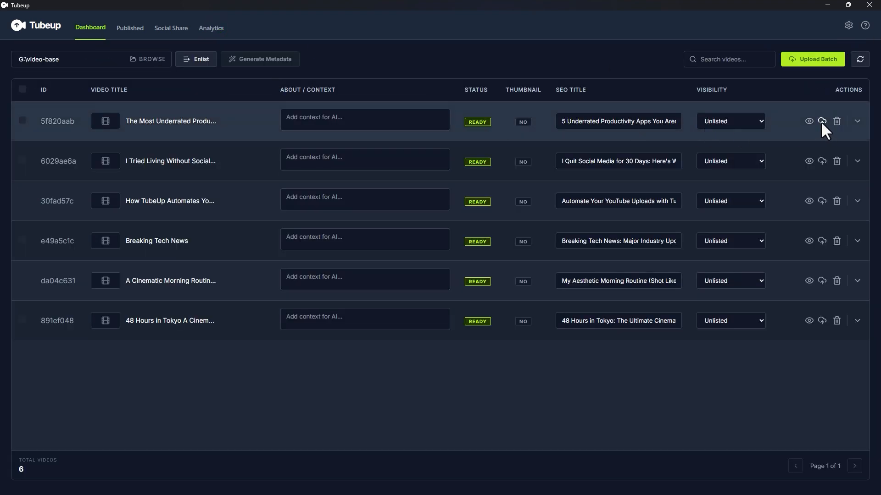
left_click(856, 120)
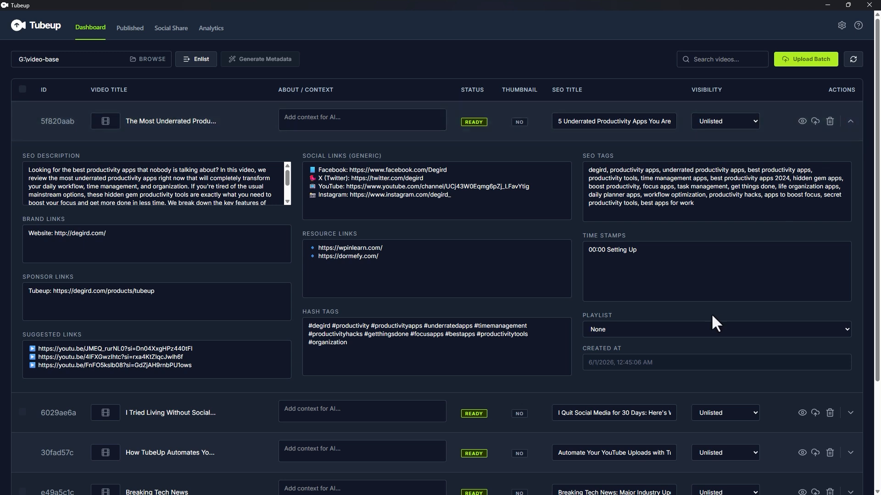
left_click(708, 328)
left_click(652, 354)
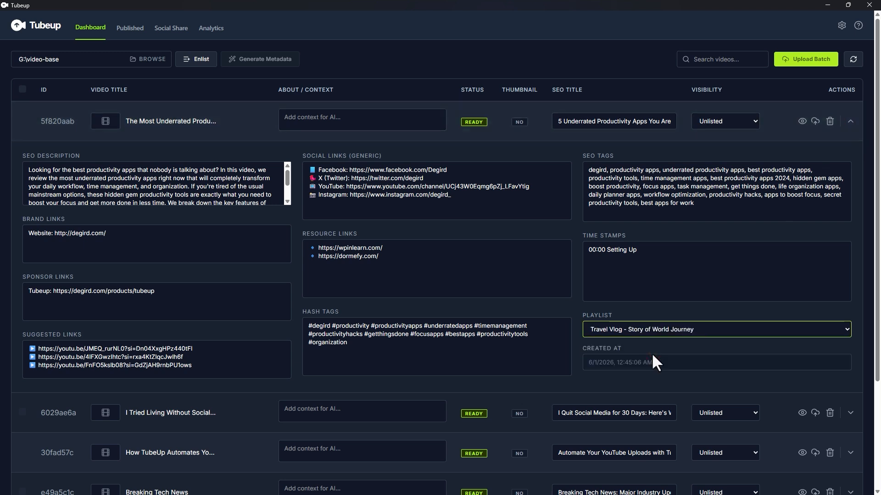
Set the first video's visibility to Schedule, with the date Jun 3, 2026 and the time 8:00 PM, and collapse its details
left_click(741, 121)
left_click(729, 170)
left_click(685, 366)
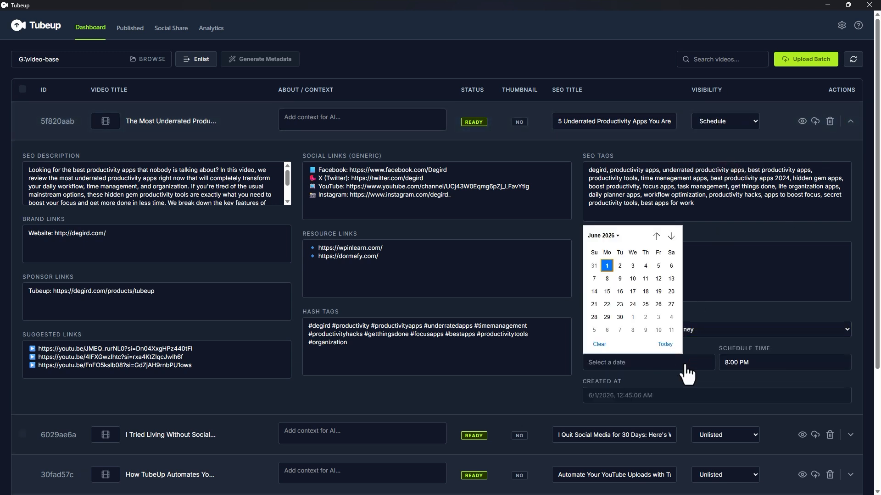
left_click(633, 266)
left_click(776, 370)
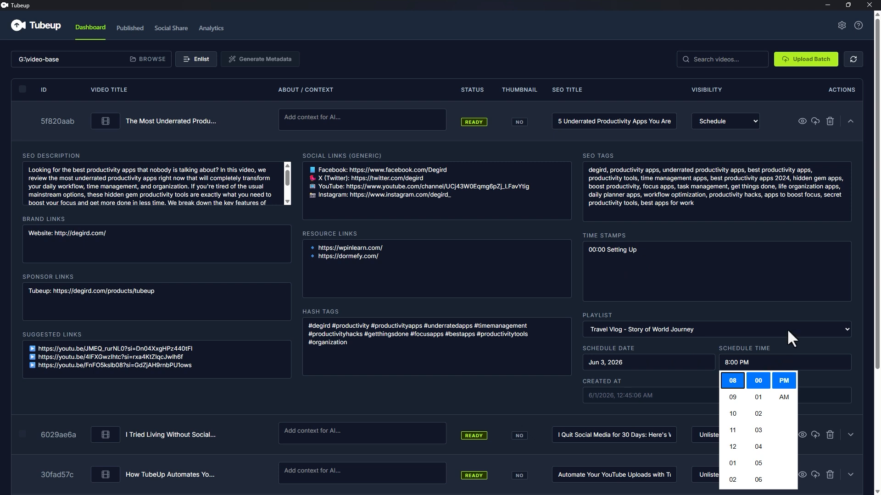
left_click(850, 121)
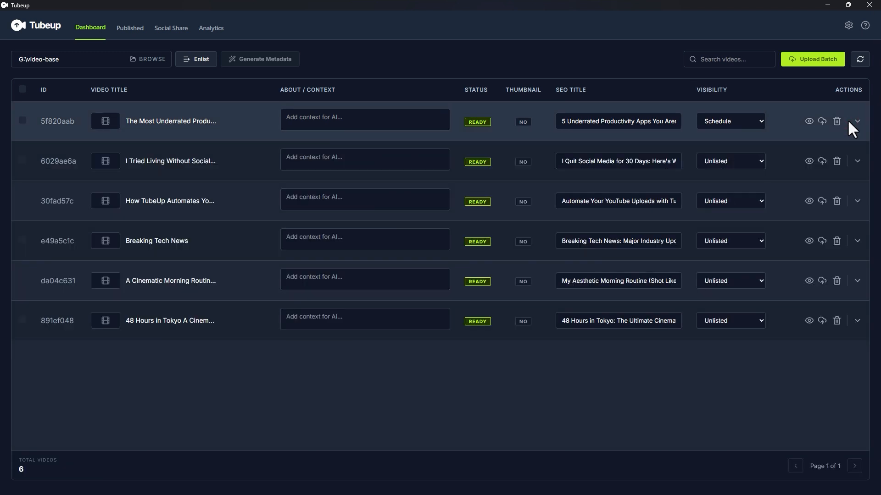
Upload the scheduled video, batch-upload the remaining pending videos, and view the published list
left_click(820, 122)
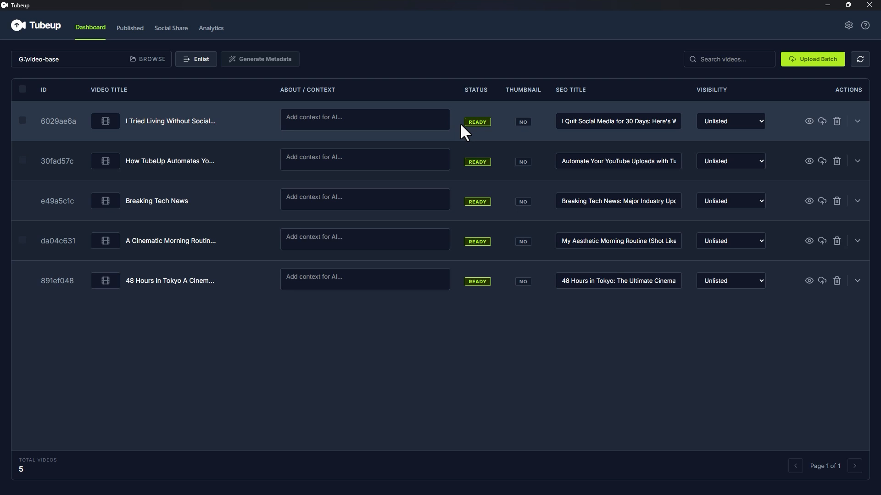
left_click(813, 60)
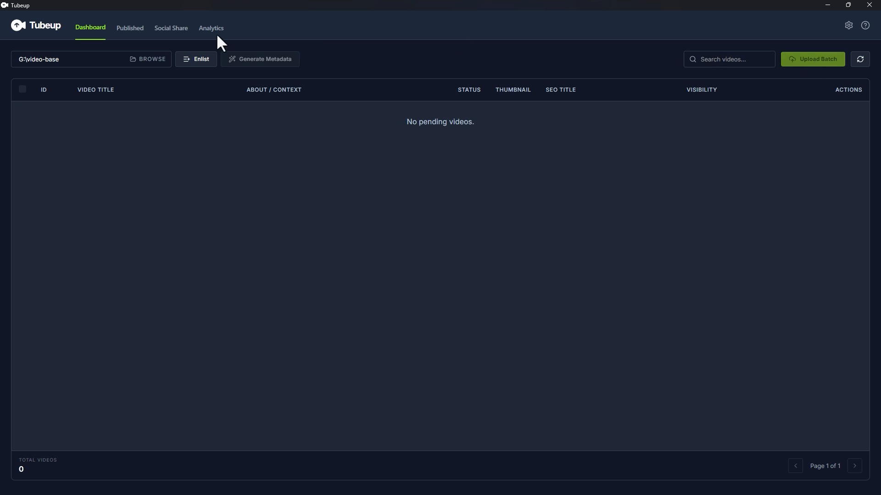
left_click(121, 31)
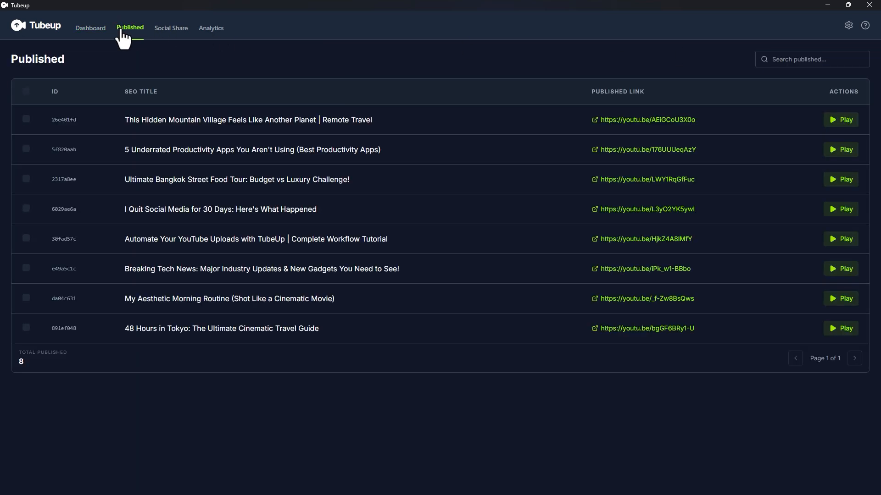